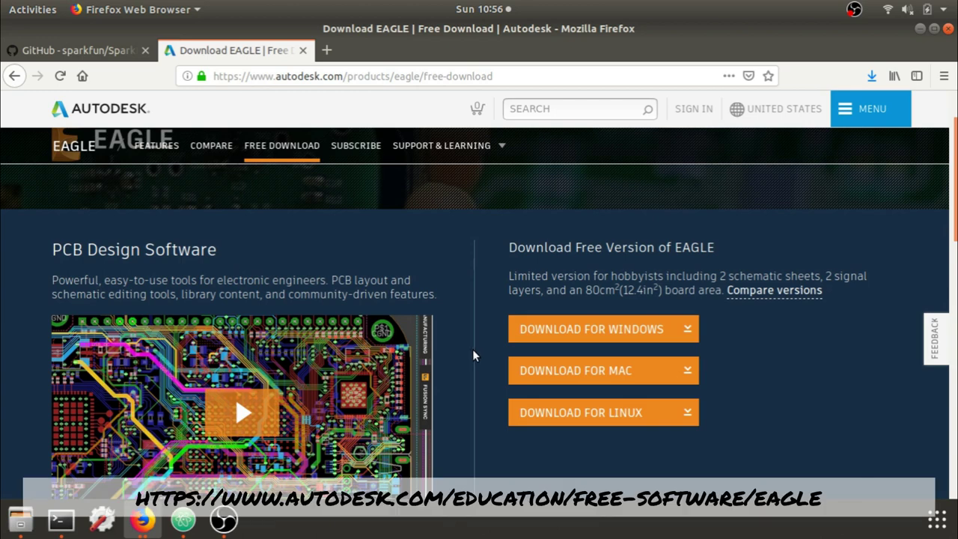
Open Files on Downloads and browse into the extracted eagle-9.3.1 folder
{"action": "left_click", "coordinate": [329, 76]}
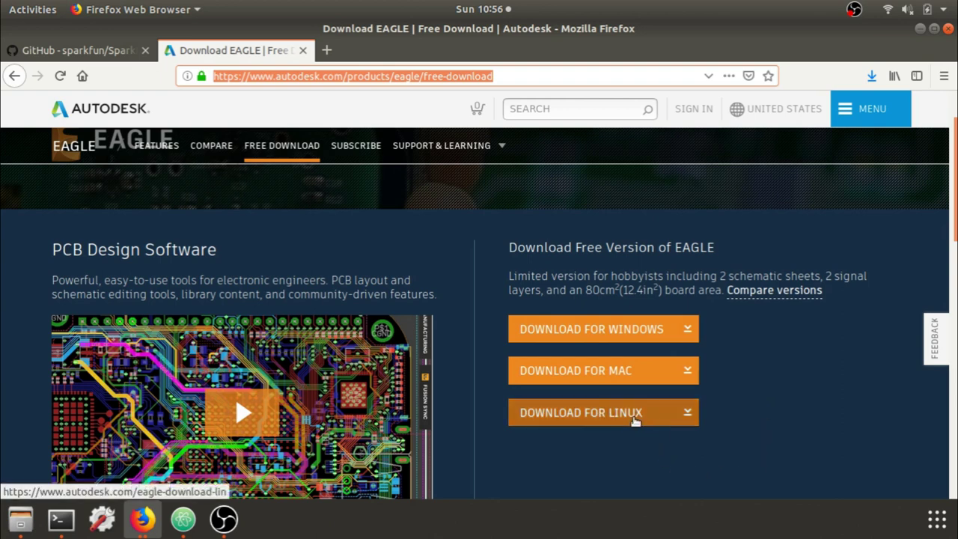
{"action": "left_click", "coordinate": [31, 528]}
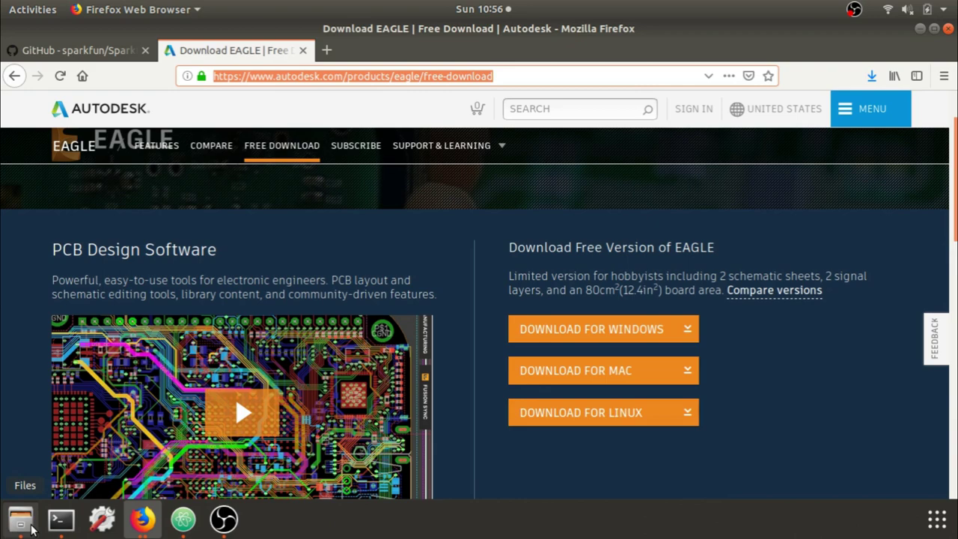
{"action": "left_click", "coordinate": [753, 274]}
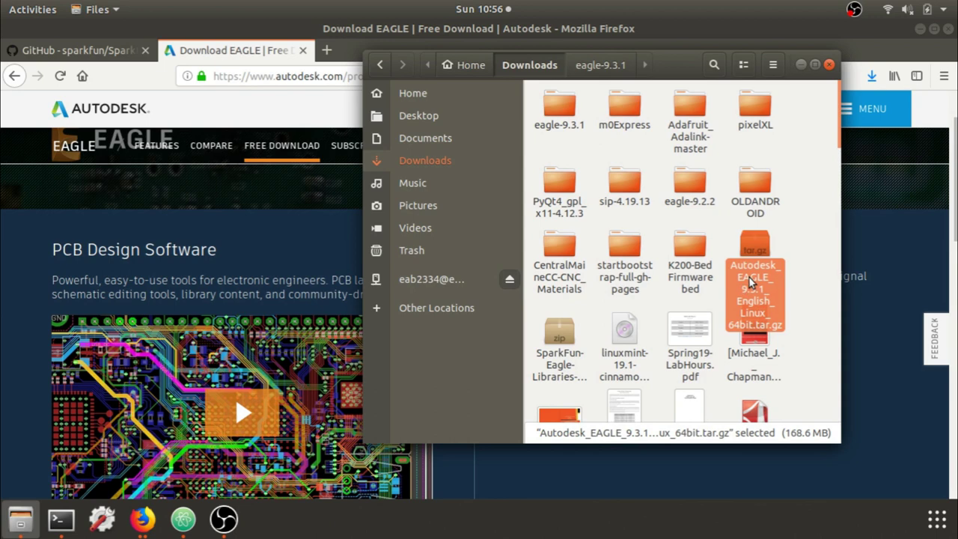
{"action": "left_click", "coordinate": [565, 132]}
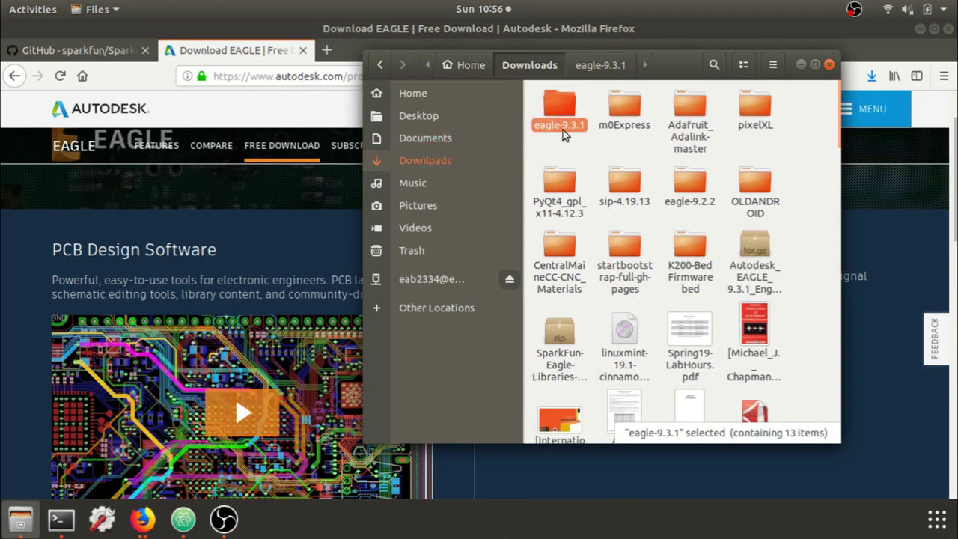
{"action": "double_click", "coordinate": [562, 122]}
{"action": "right_click", "coordinate": [633, 335]}
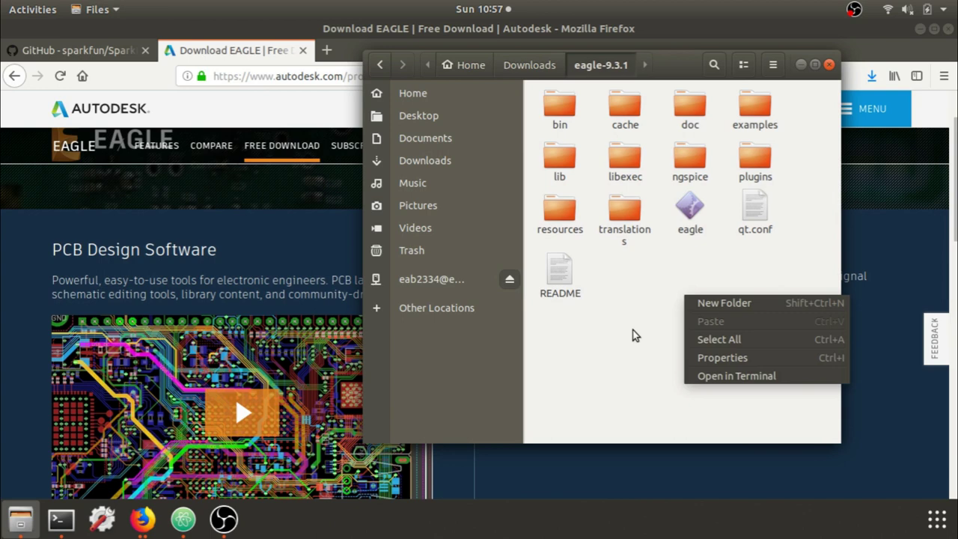
Open a terminal in the eagle-9.3.1 folder and enter ./eagle, tab-completing the program name
{"action": "left_click", "coordinate": [730, 376]}
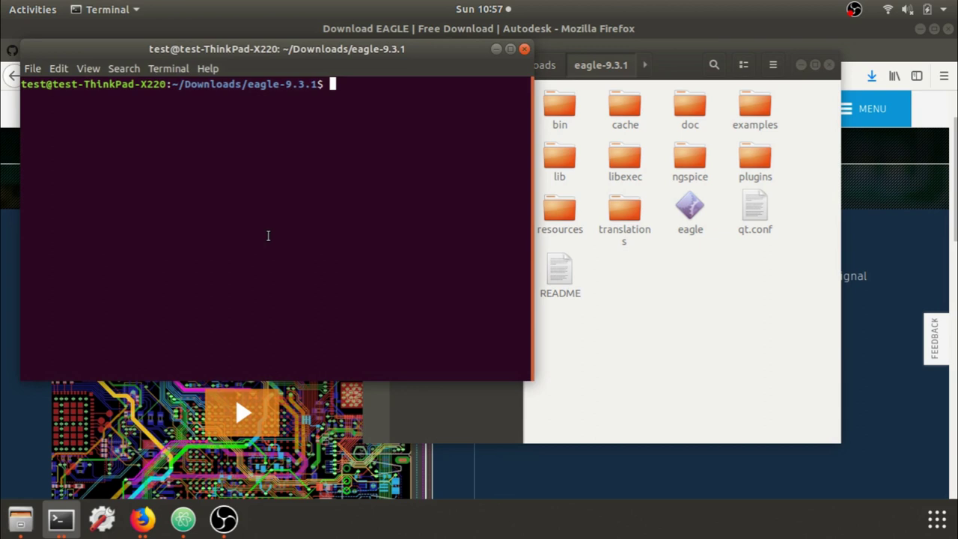
{"action": "type", "text": "./eagle"}
{"action": "key", "text": "BackSpace"}
{"action": "key", "text": "BackSpace"}
{"action": "key", "text": "BackSpace"}
{"action": "key", "text": "Tab"}
Run ./eagle, accept the license agreement and skip importing the EAGLE 9.2.2 settings
{"action": "key", "text": "Return"}
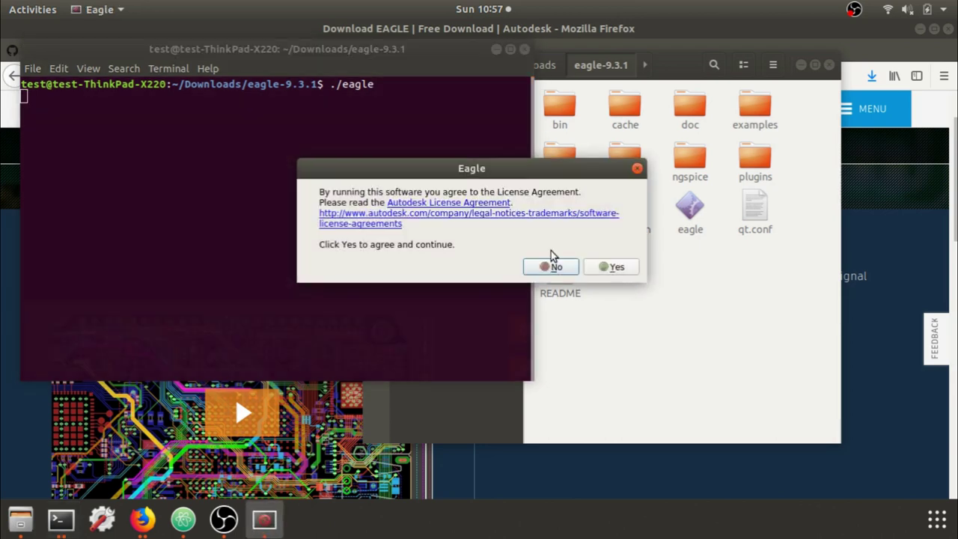
{"action": "left_click", "coordinate": [613, 267]}
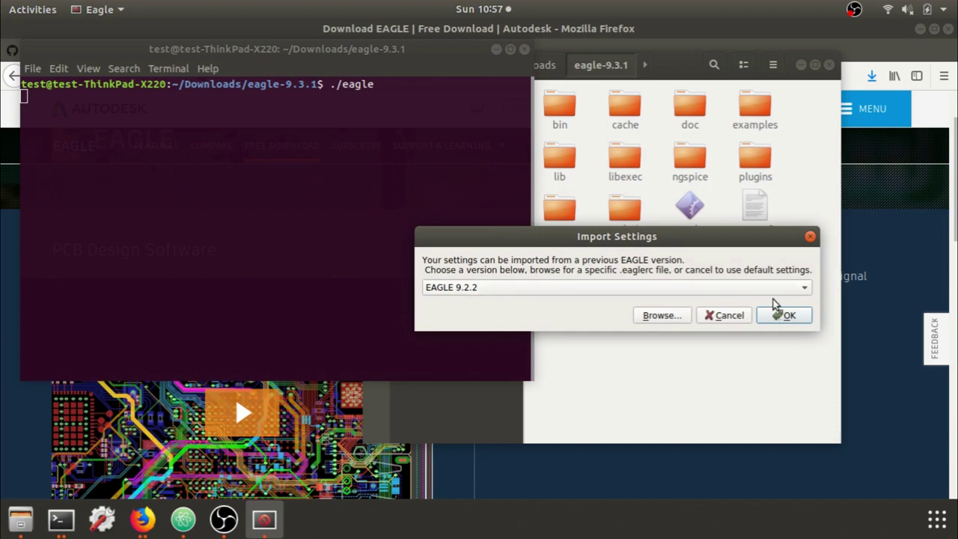
{"action": "left_click", "coordinate": [806, 293]}
{"action": "left_click", "coordinate": [806, 292]}
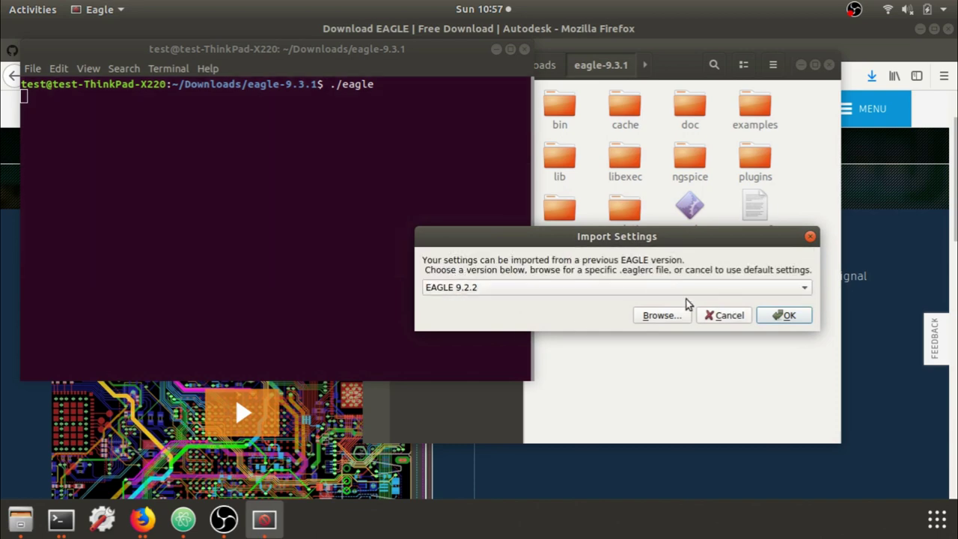
{"action": "left_click", "coordinate": [723, 318]}
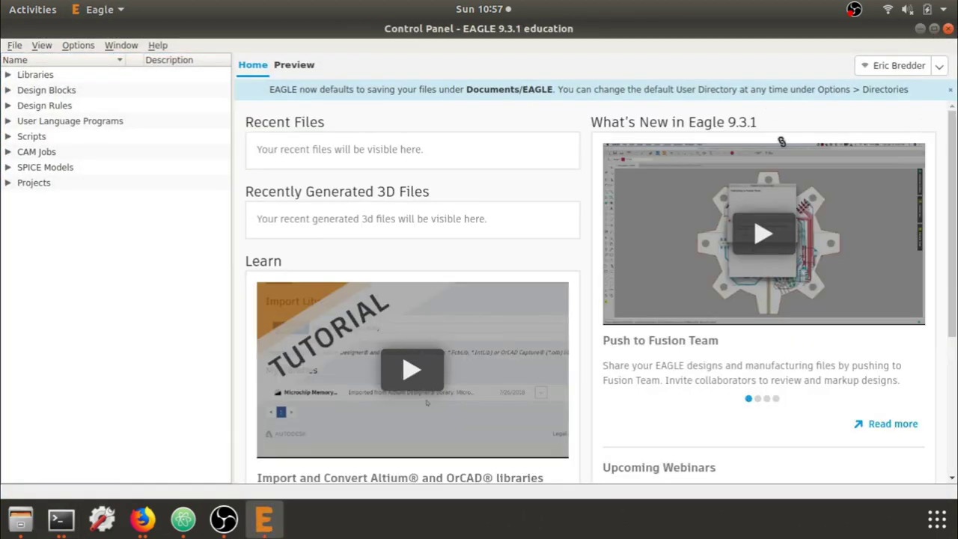
{"action": "left_click", "coordinate": [940, 69]}
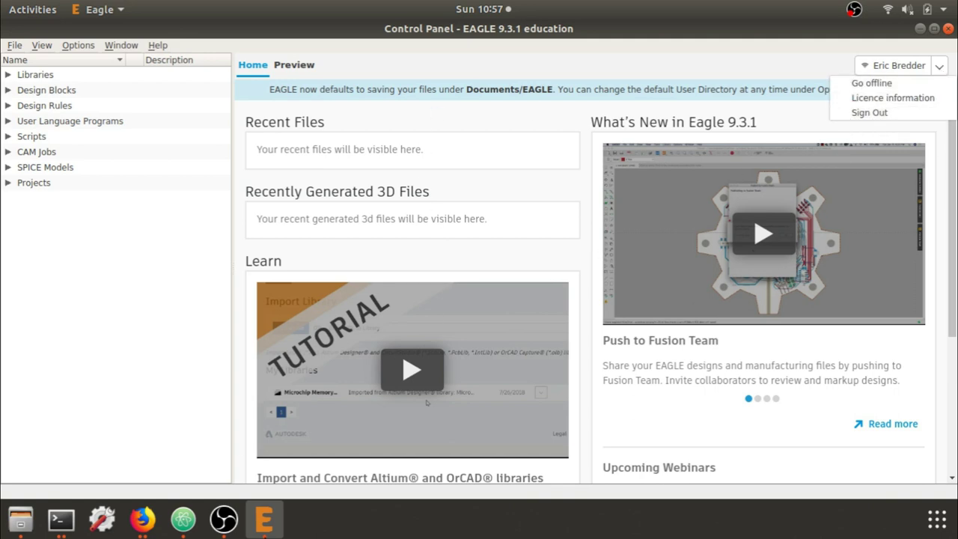
Search the web for 'autodesk education account' and scroll through the results
{"action": "key", "text": "alt+Tab"}
{"action": "type", "text": "a"}
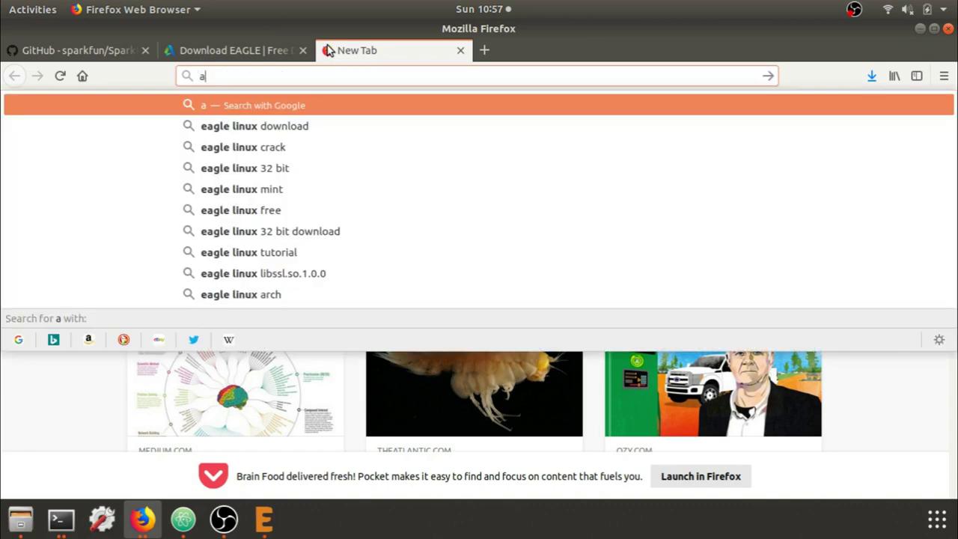
{"action": "type", "text": "utodesk education acccount"}
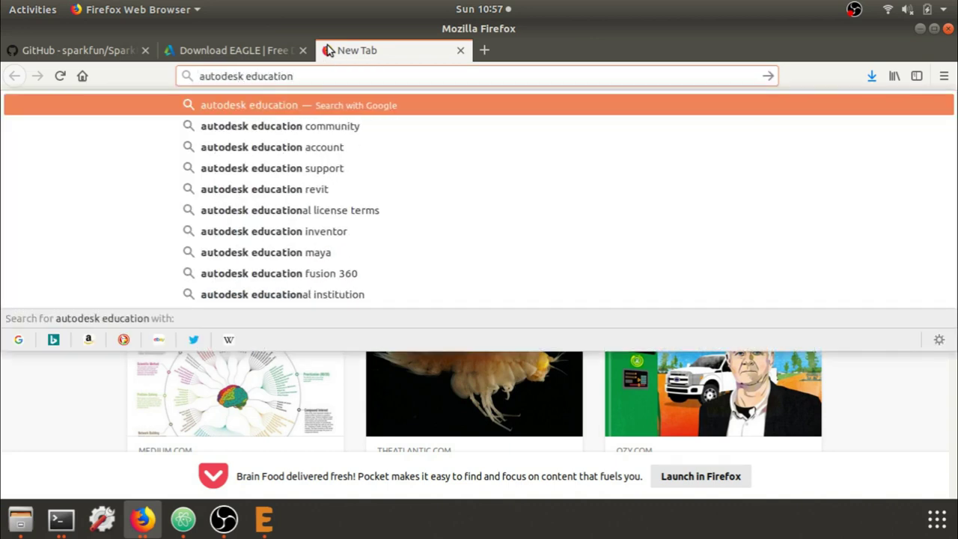
{"action": "key", "text": "Return"}
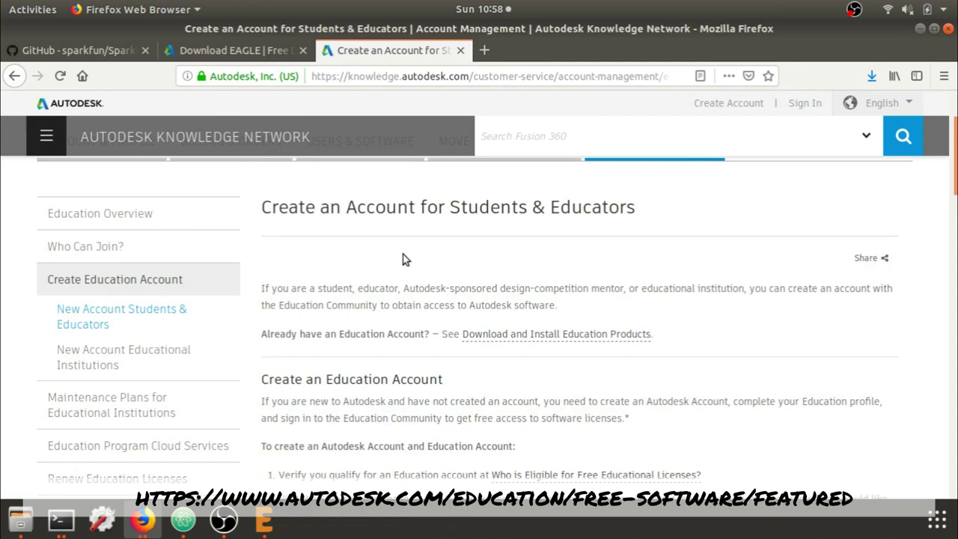
{"action": "scroll", "coordinate": [764, 327], "scroll_direction": "down", "scroll_amount": 3}
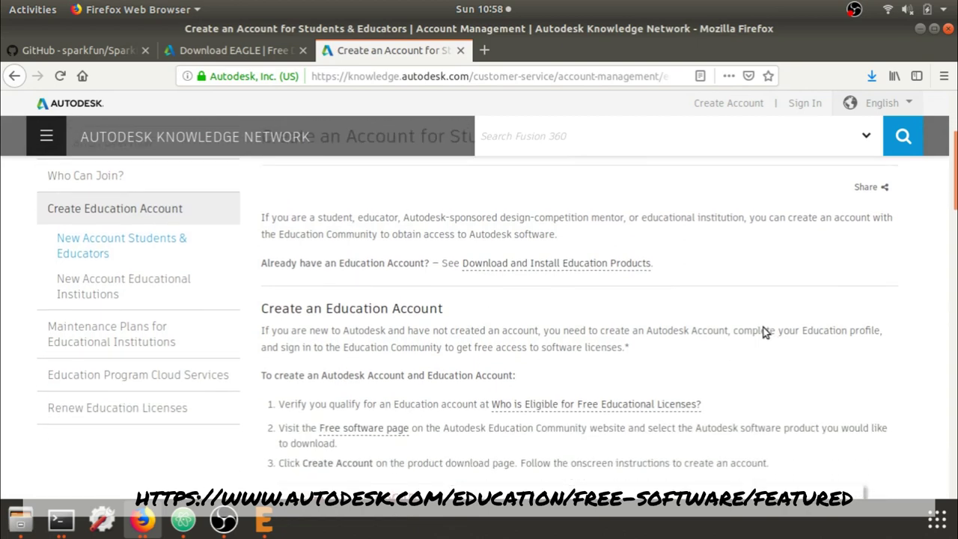
{"action": "scroll", "coordinate": [763, 360], "scroll_direction": "down", "scroll_amount": 2}
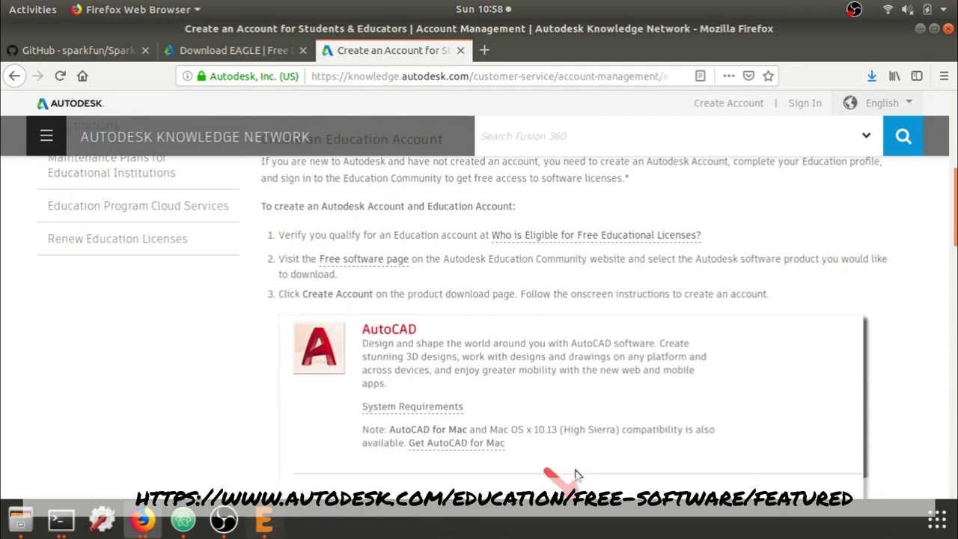
{"action": "scroll", "coordinate": [763, 382], "scroll_direction": "up", "scroll_amount": 4}
{"action": "scroll", "coordinate": [778, 374], "scroll_direction": "up", "scroll_amount": 4}
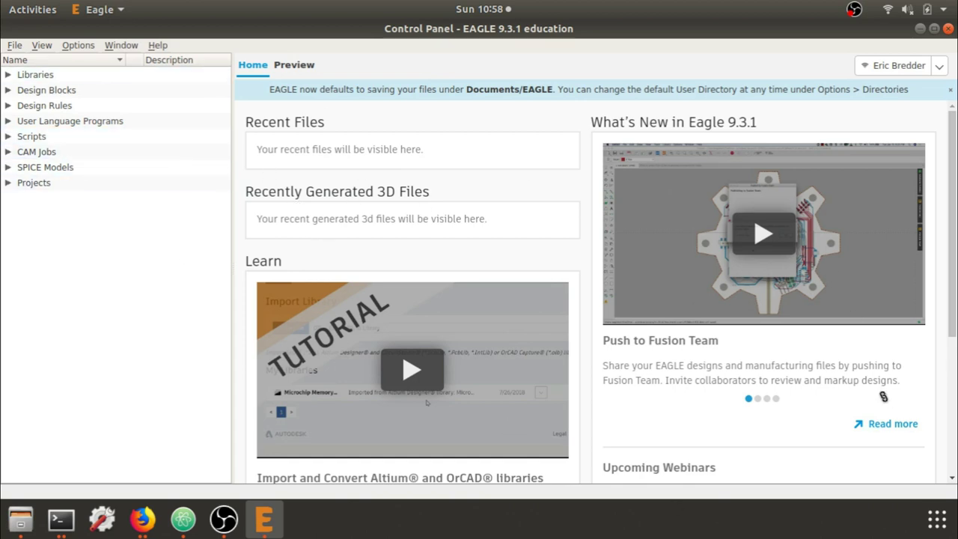
In the Control Panel tree, expand Libraries, Design Blocks, Design Rules (checking its folders), CAM Jobs and Projects
{"action": "left_click", "coordinate": [7, 75]}
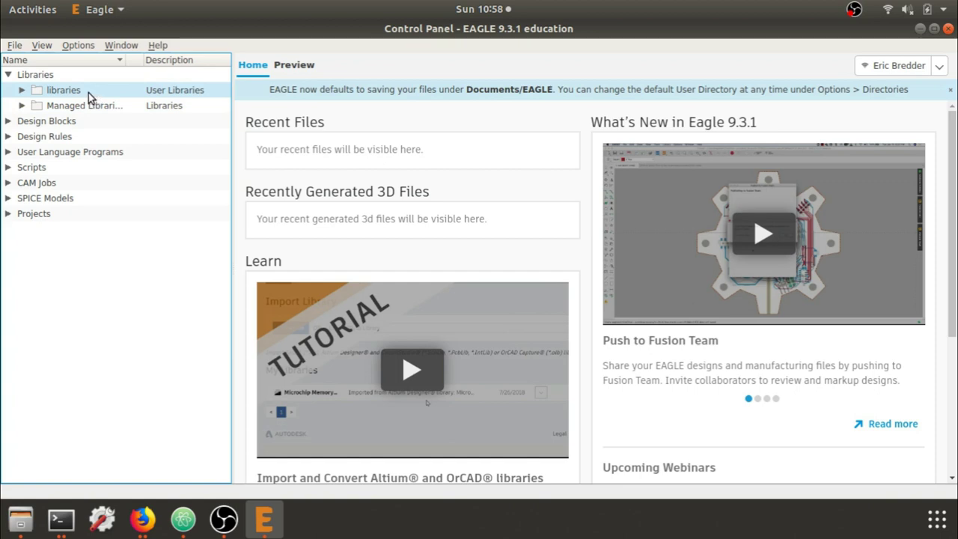
{"action": "double_click", "coordinate": [70, 119]}
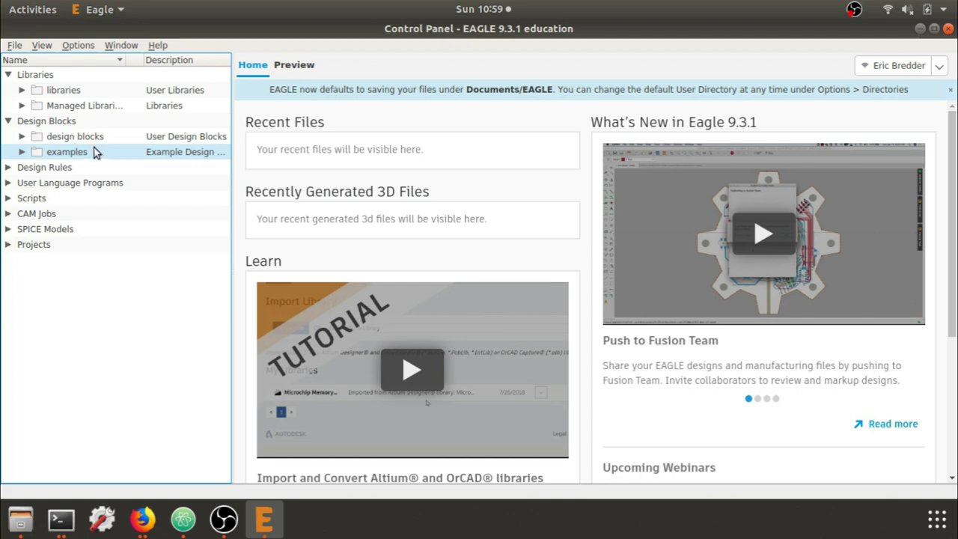
{"action": "double_click", "coordinate": [8, 167]}
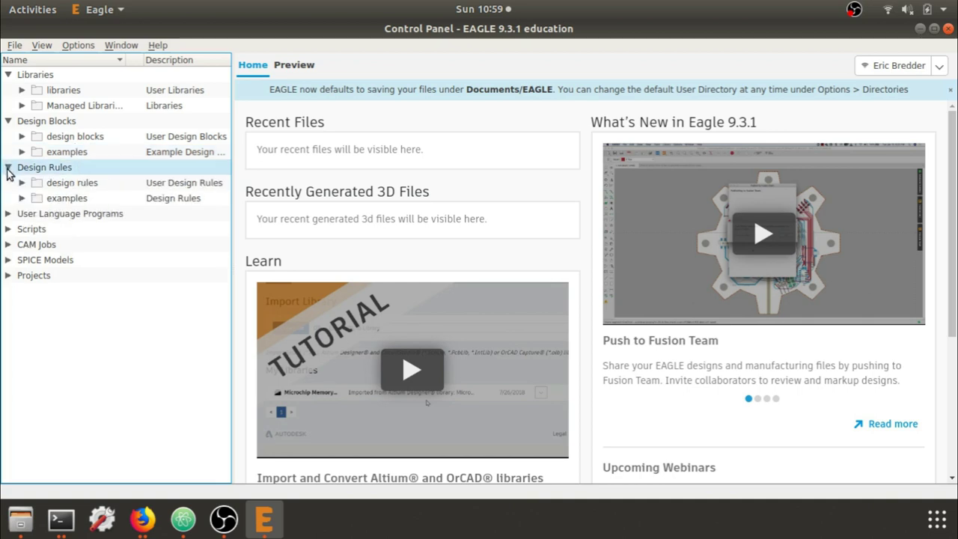
{"action": "left_click", "coordinate": [110, 199]}
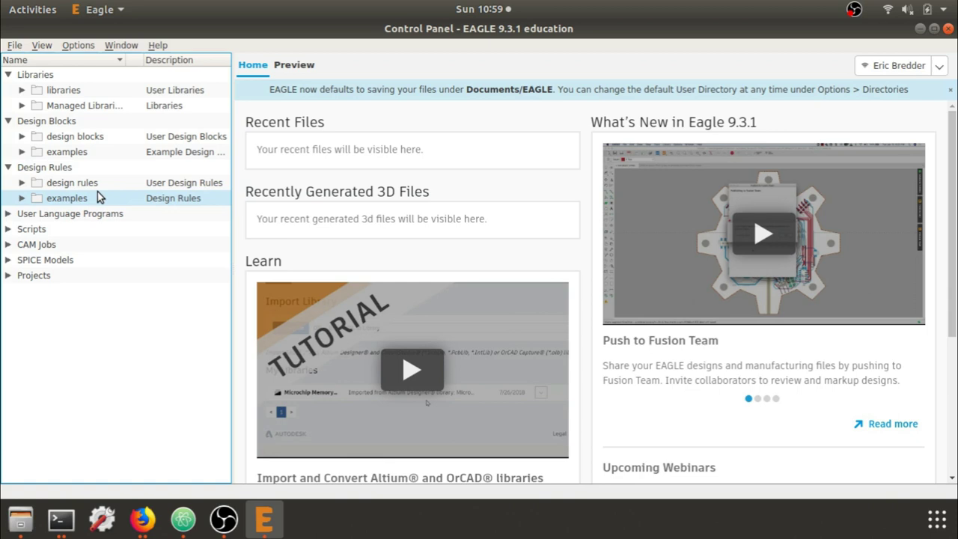
{"action": "left_click", "coordinate": [98, 185]}
{"action": "left_click", "coordinate": [74, 168]}
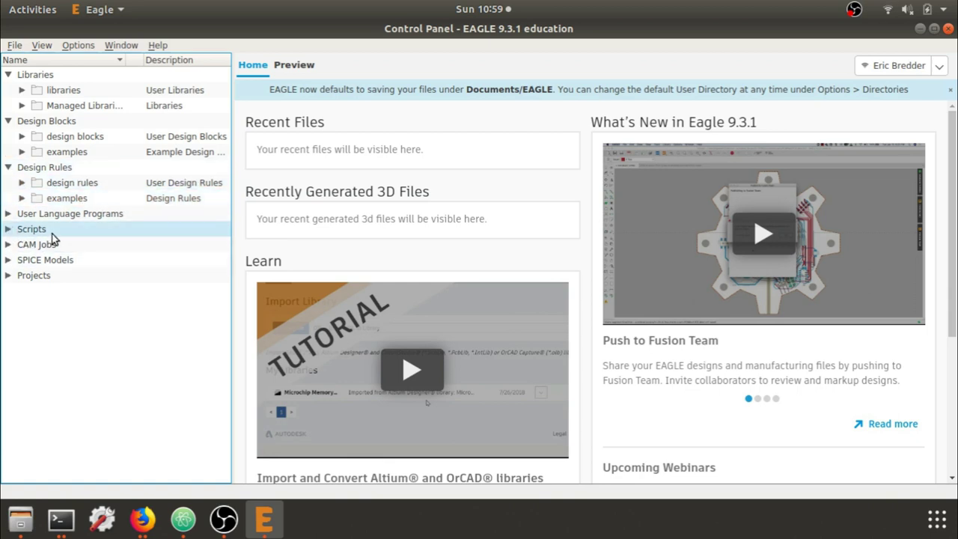
{"action": "left_click", "coordinate": [7, 245]}
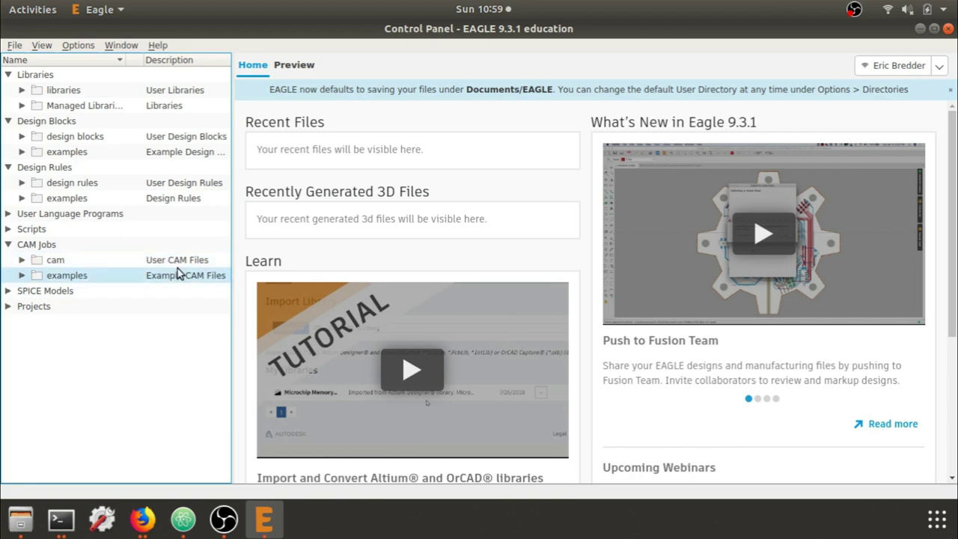
{"action": "left_click", "coordinate": [9, 306]}
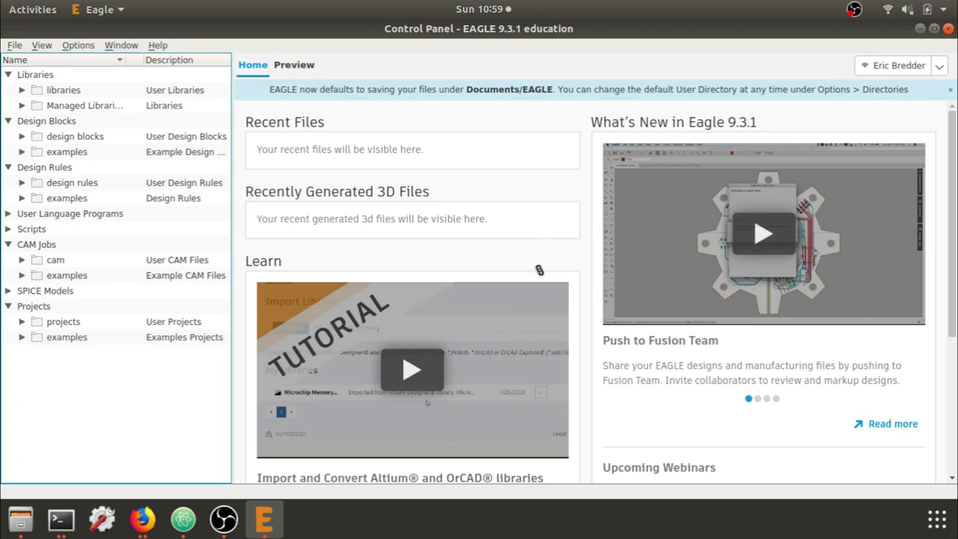
On the SparkFun-Eagle-Libraries GitHub page, use Clone or download > Download ZIP
{"action": "left_click", "coordinate": [143, 519]}
{"action": "left_click", "coordinate": [101, 448]}
{"action": "left_click", "coordinate": [83, 50]}
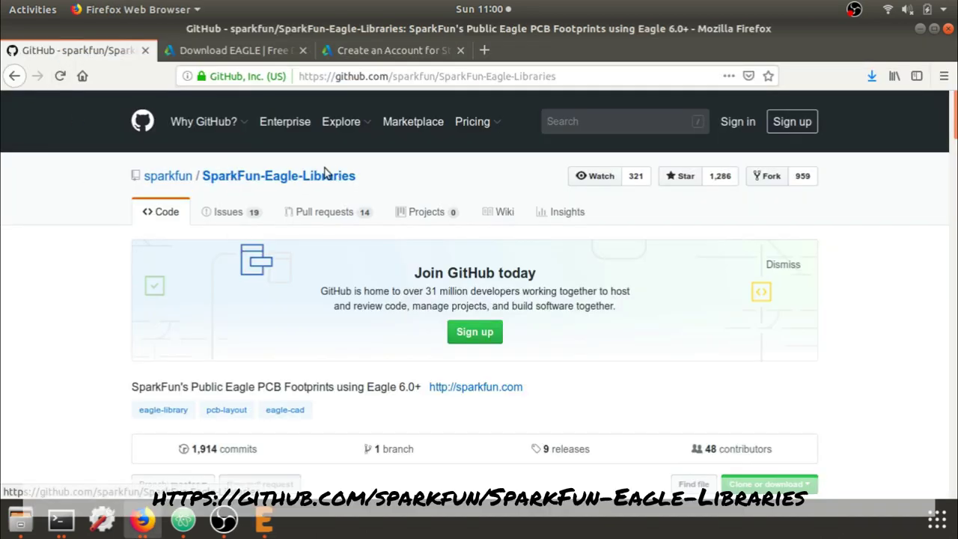
{"action": "left_click", "coordinate": [499, 76]}
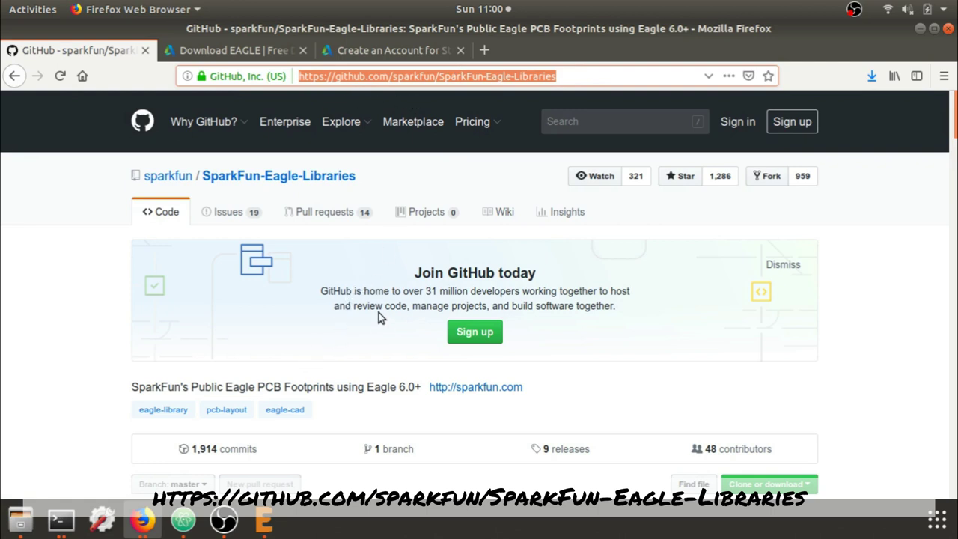
{"action": "scroll", "coordinate": [378, 317], "scroll_direction": "down", "scroll_amount": 5}
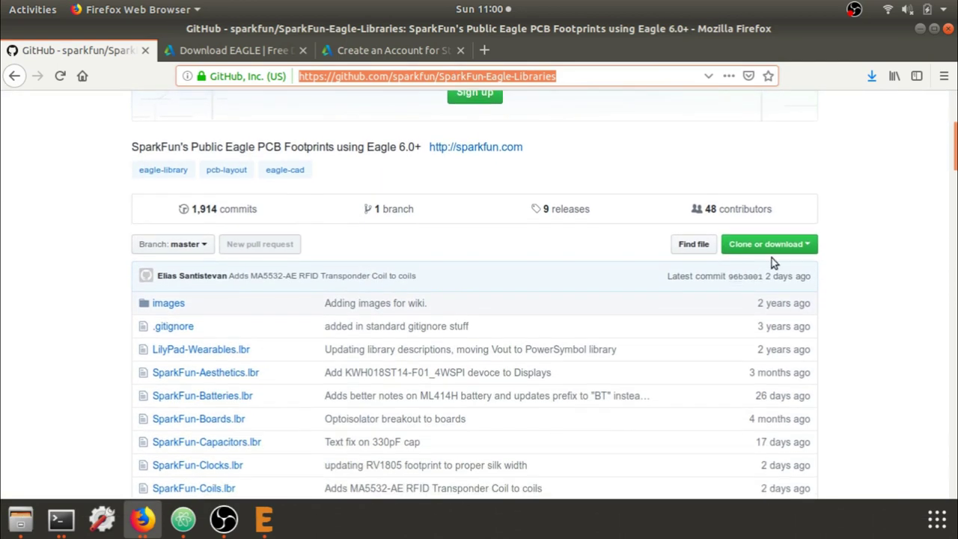
{"action": "left_click", "coordinate": [771, 247]}
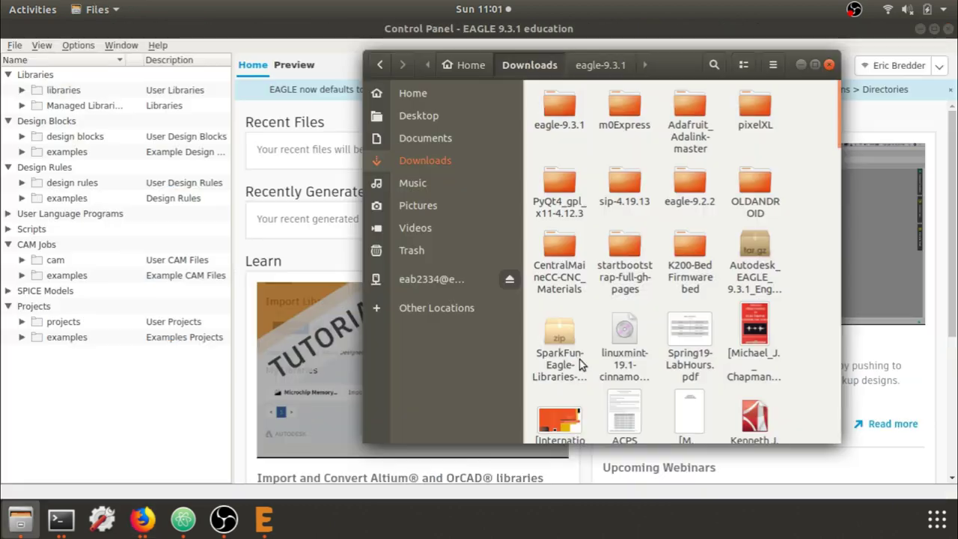
{"action": "left_click", "coordinate": [560, 372]}
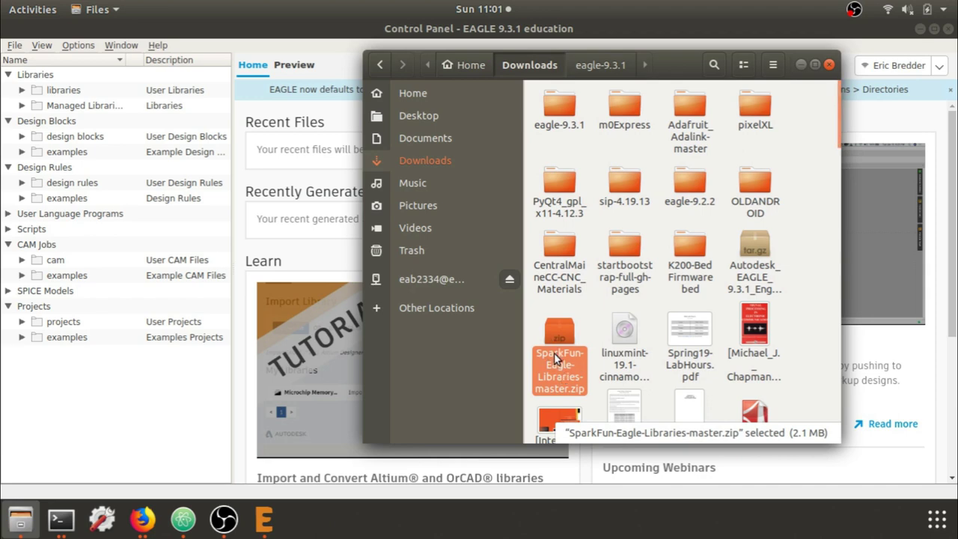
Extract the SparkFun-Eagle-Libraries-master folder from the ZIP into Home/EAGLE/libraries
{"action": "double_click", "coordinate": [557, 357]}
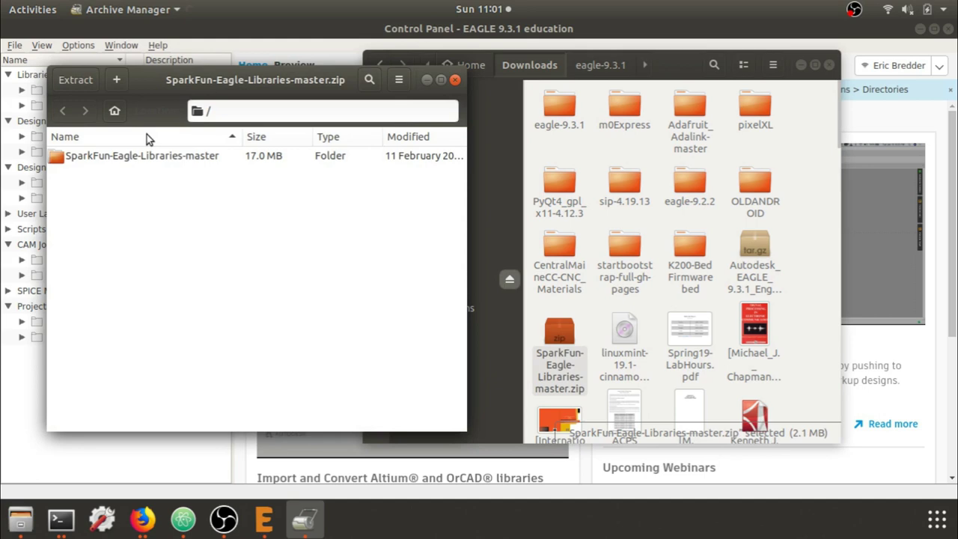
{"action": "left_click", "coordinate": [132, 158]}
{"action": "left_click", "coordinate": [86, 88]}
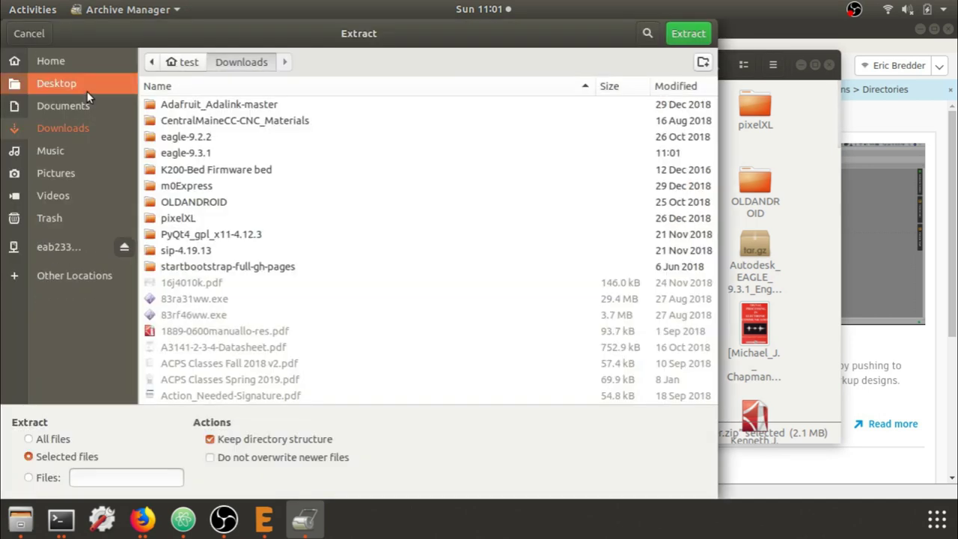
{"action": "left_click", "coordinate": [56, 67]}
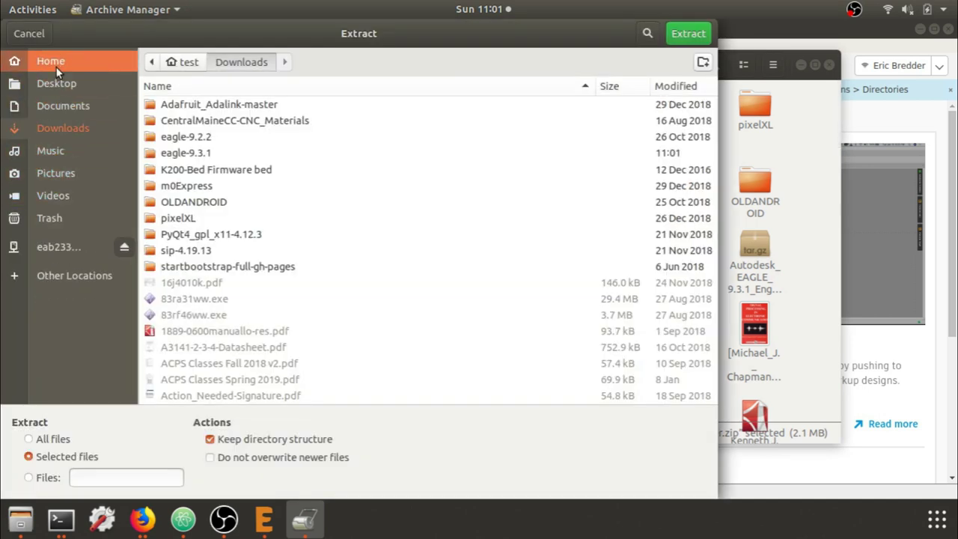
{"action": "double_click", "coordinate": [176, 171]}
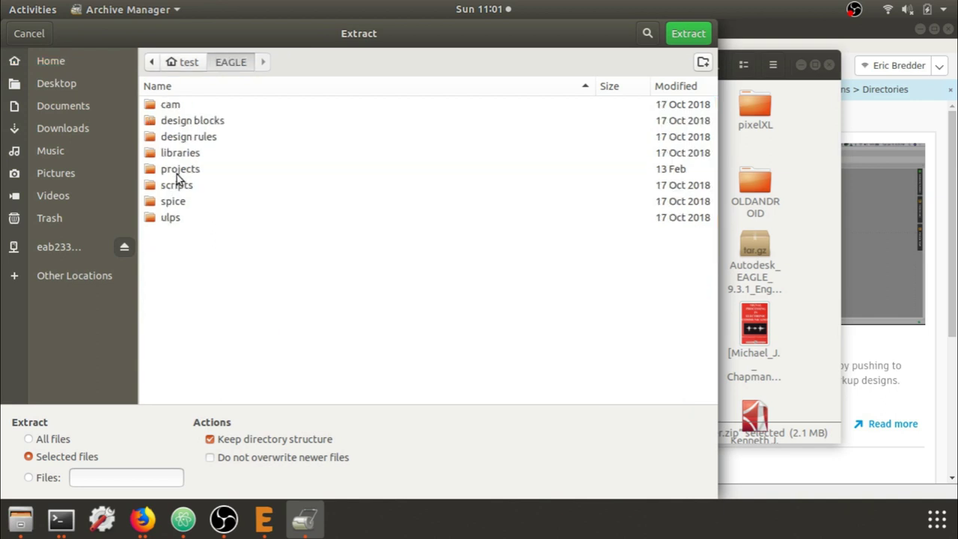
{"action": "double_click", "coordinate": [184, 152]}
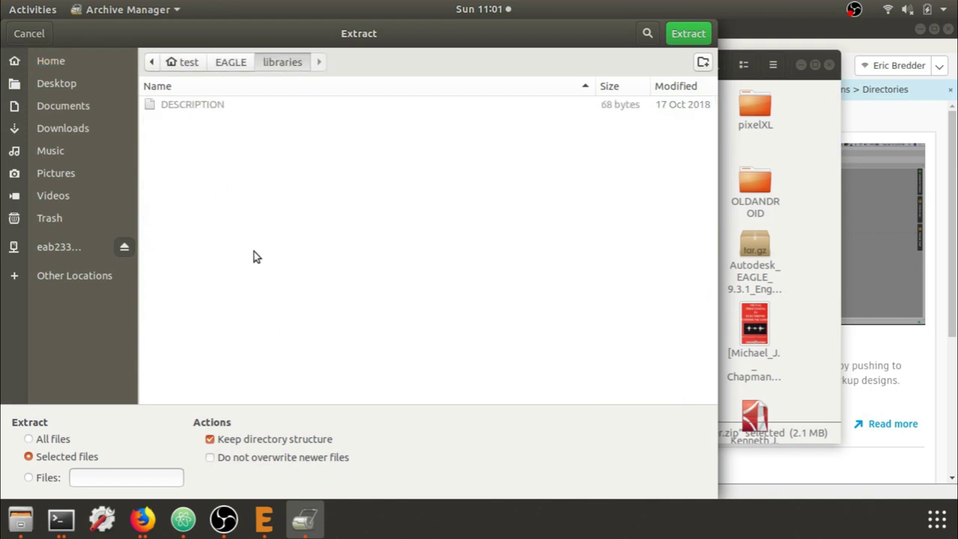
{"action": "left_click", "coordinate": [688, 33]}
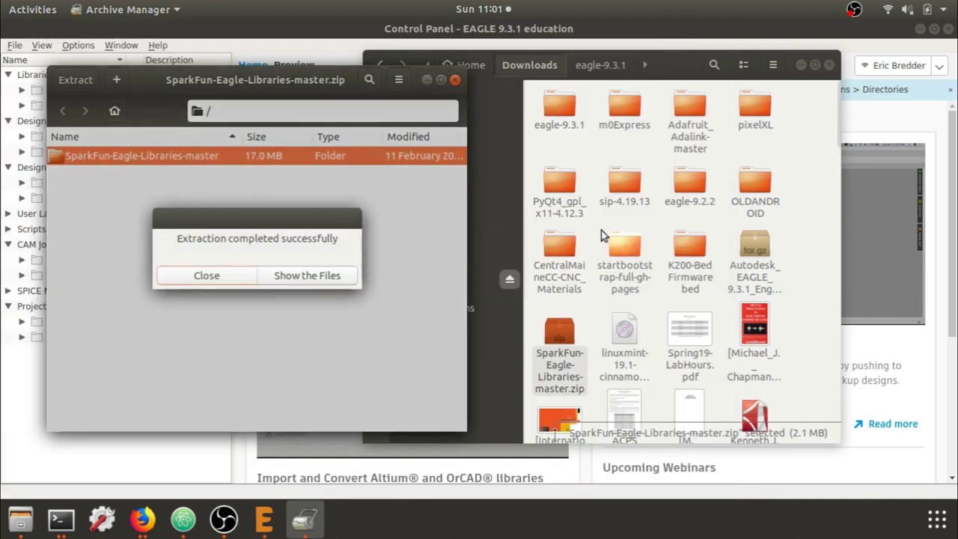
{"action": "left_click", "coordinate": [253, 277]}
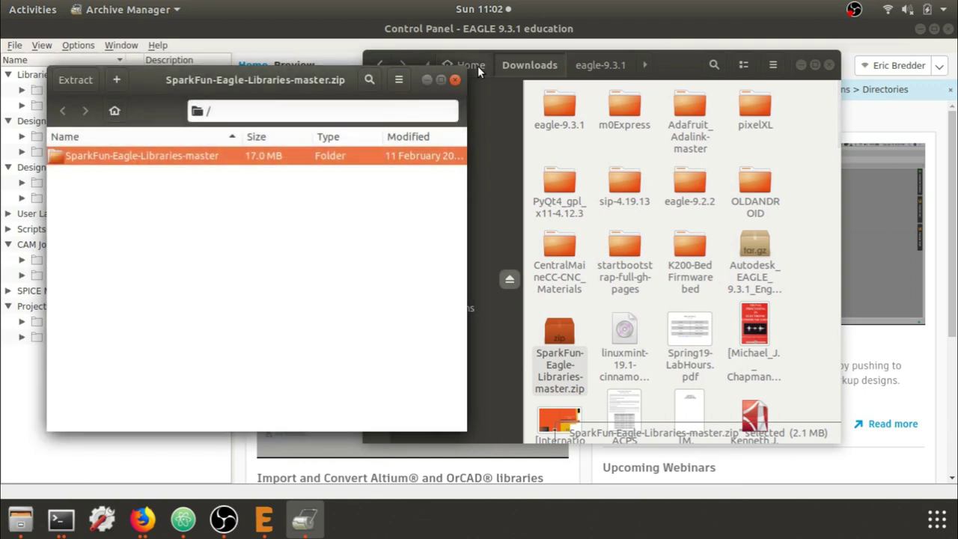
Close Archive Manager, check SparkFun-Eagle-Libraries-master is in Home/EAGLE/libraries, then close Files
{"action": "left_click", "coordinate": [455, 79]}
{"action": "left_click", "coordinate": [812, 120]}
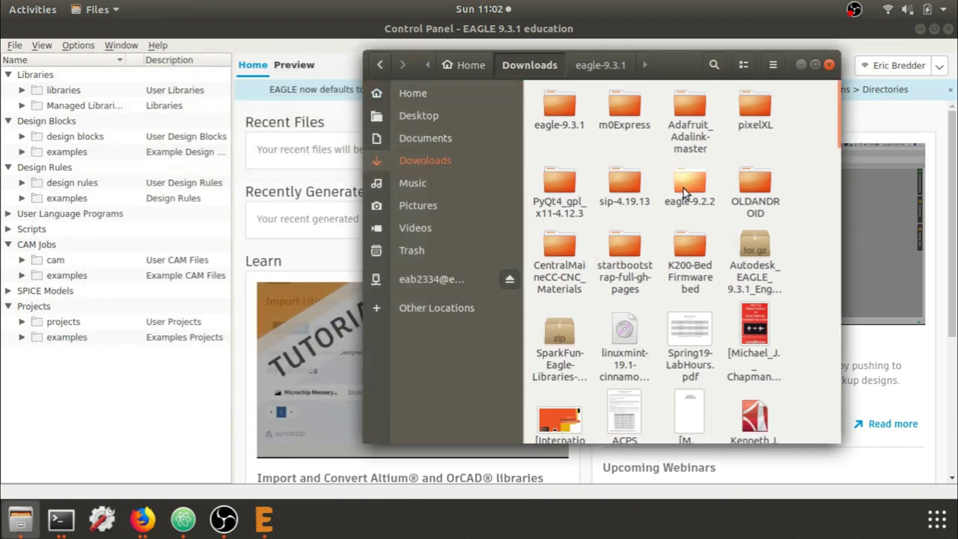
{"action": "left_click", "coordinate": [449, 92]}
{"action": "double_click", "coordinate": [558, 159]}
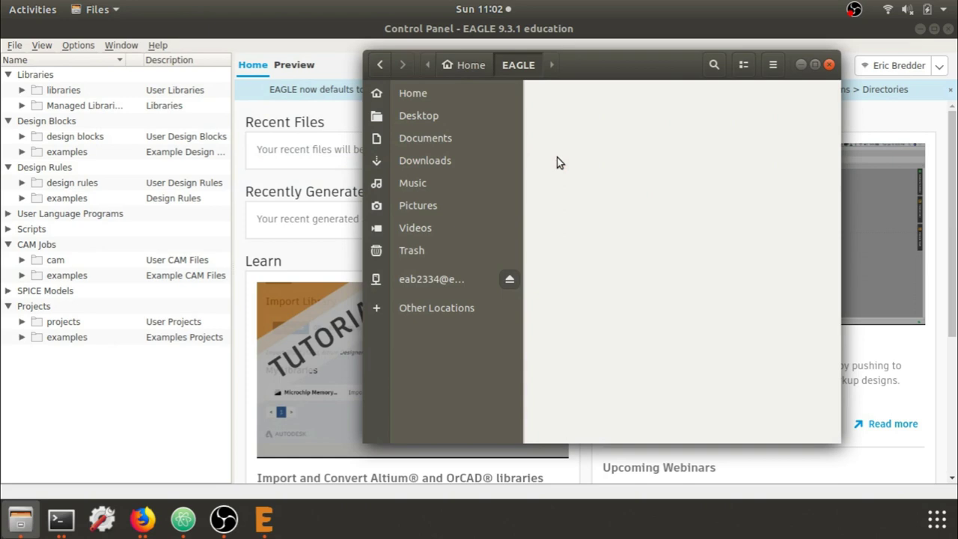
{"action": "double_click", "coordinate": [755, 106]}
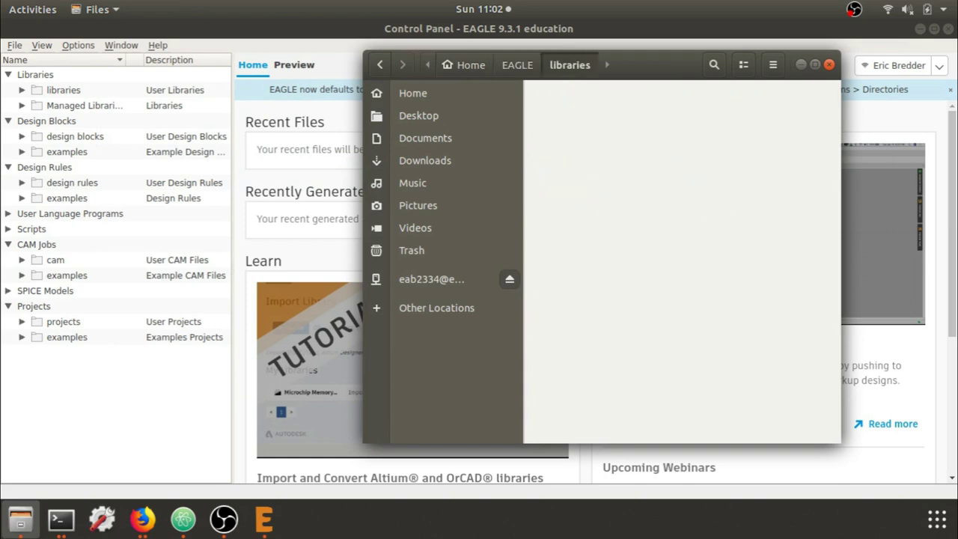
{"action": "left_click", "coordinate": [557, 141]}
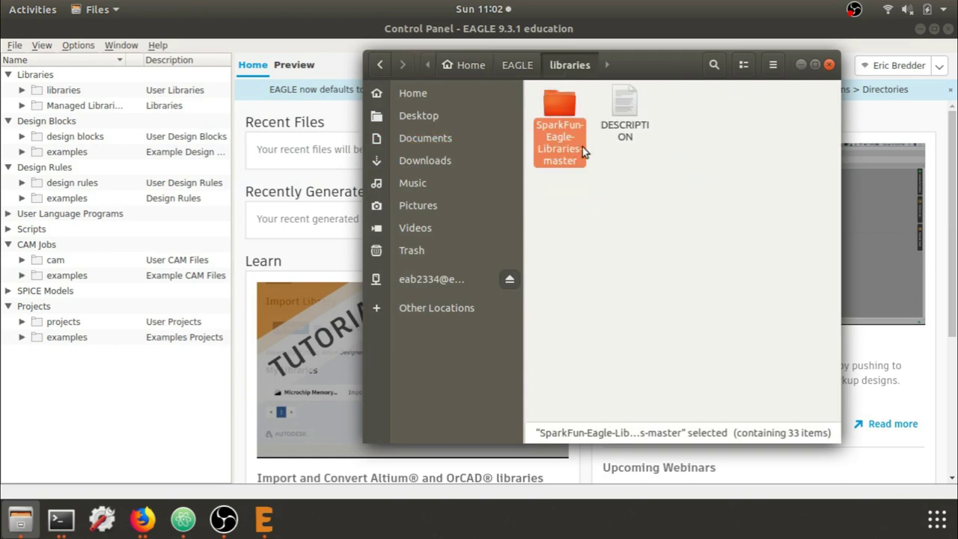
{"action": "left_click", "coordinate": [642, 233]}
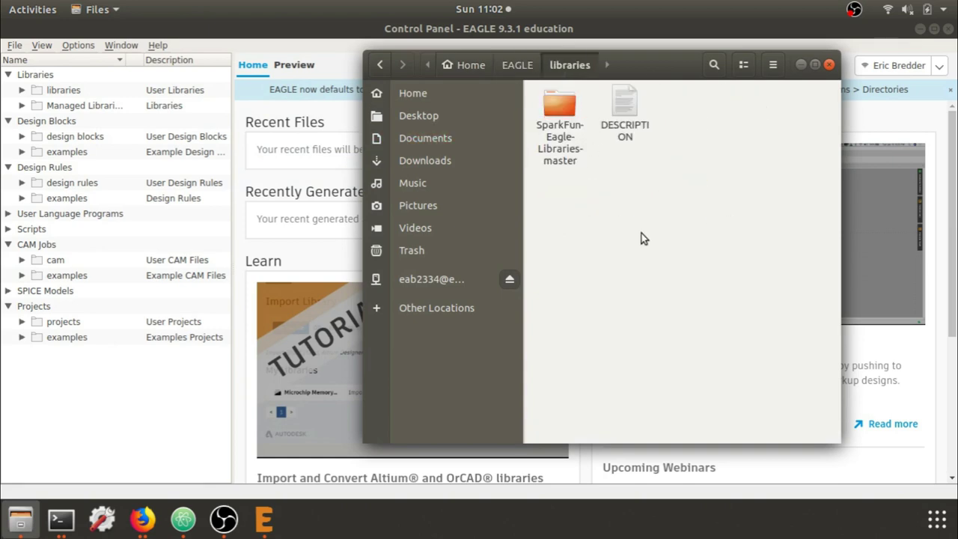
{"action": "left_click", "coordinate": [830, 66]}
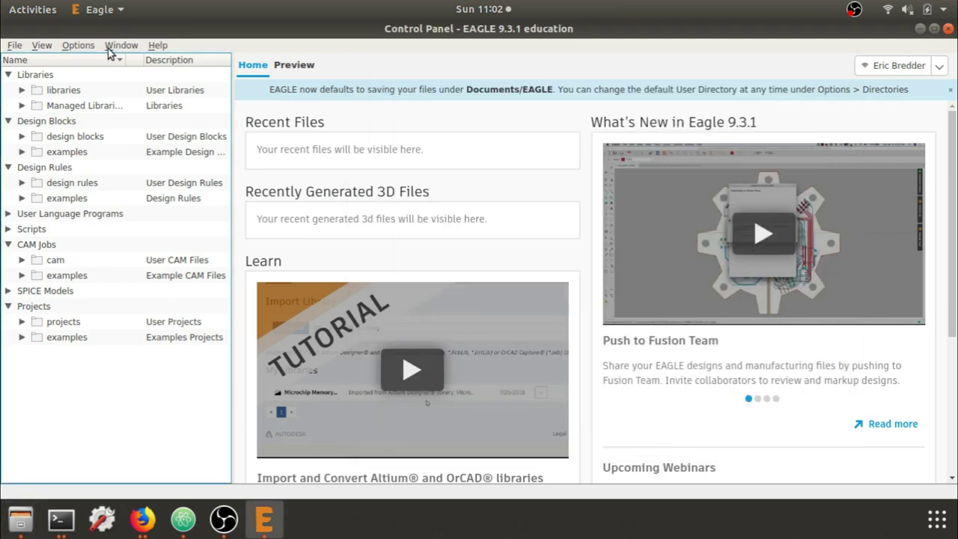
Check in Options > Directories that the Libraries path is $HOME/EAGLE/libraries
{"action": "left_click", "coordinate": [78, 45]}
{"action": "left_click", "coordinate": [105, 60]}
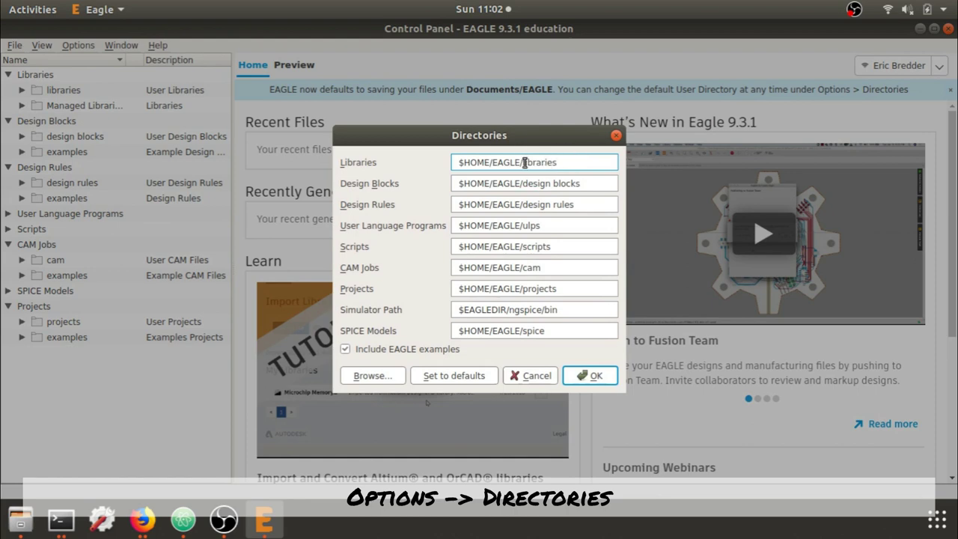
{"action": "left_click", "coordinate": [598, 369]}
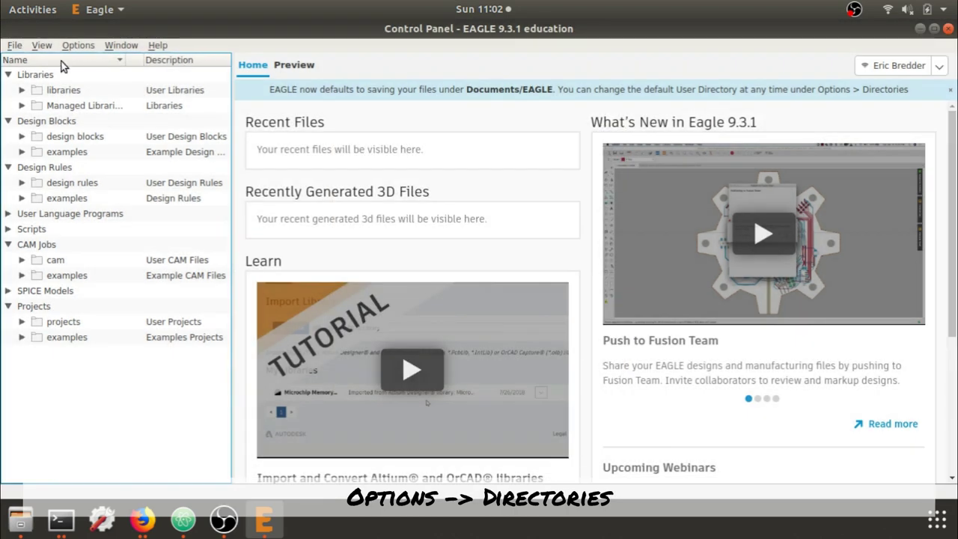
Expand the user libraries to find the SparkFun-Eagle-Libraries-master collection, then inspect Managed Libraries
{"action": "left_click", "coordinate": [22, 90]}
{"action": "left_click", "coordinate": [97, 109]}
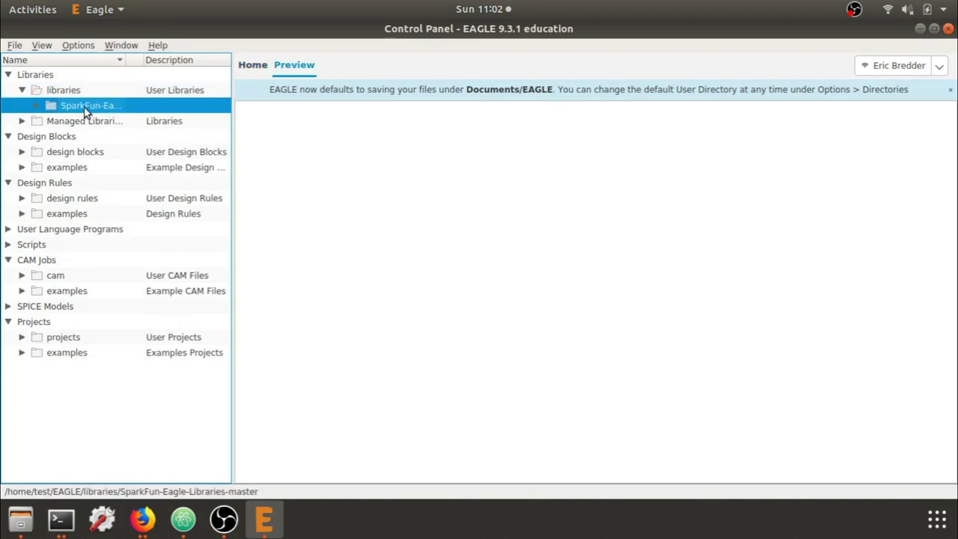
{"action": "left_click", "coordinate": [37, 106]}
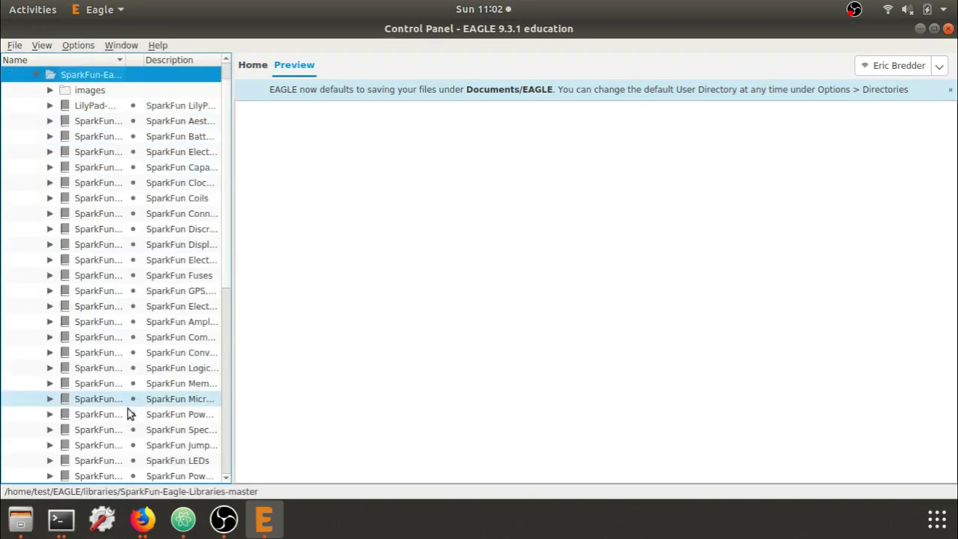
{"action": "left_click", "coordinate": [36, 74]}
{"action": "left_click", "coordinate": [21, 90]}
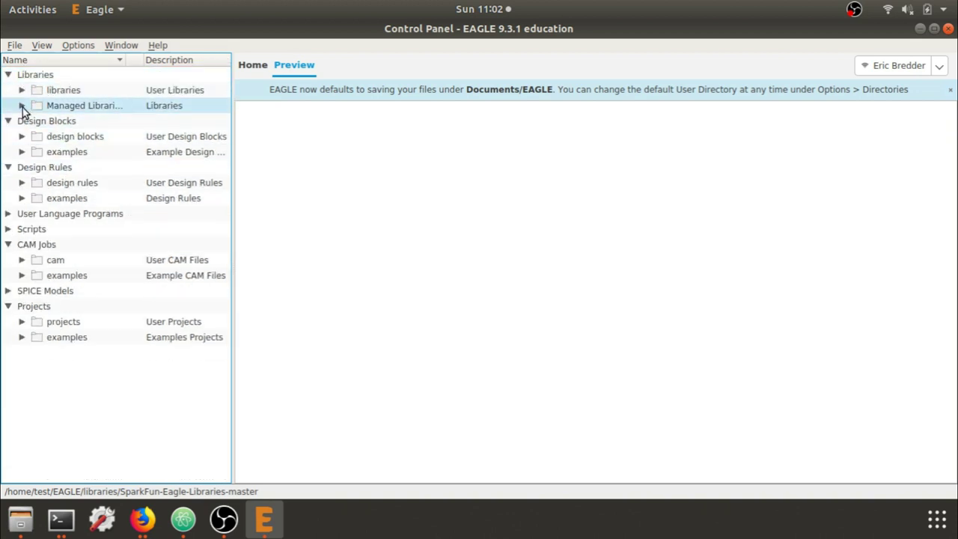
{"action": "left_click", "coordinate": [22, 105]}
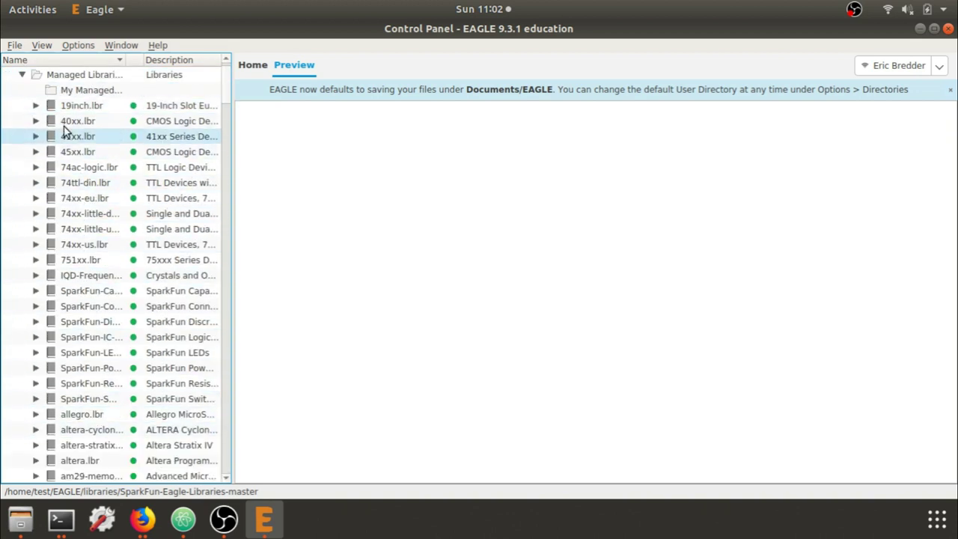
{"action": "left_click", "coordinate": [21, 74]}
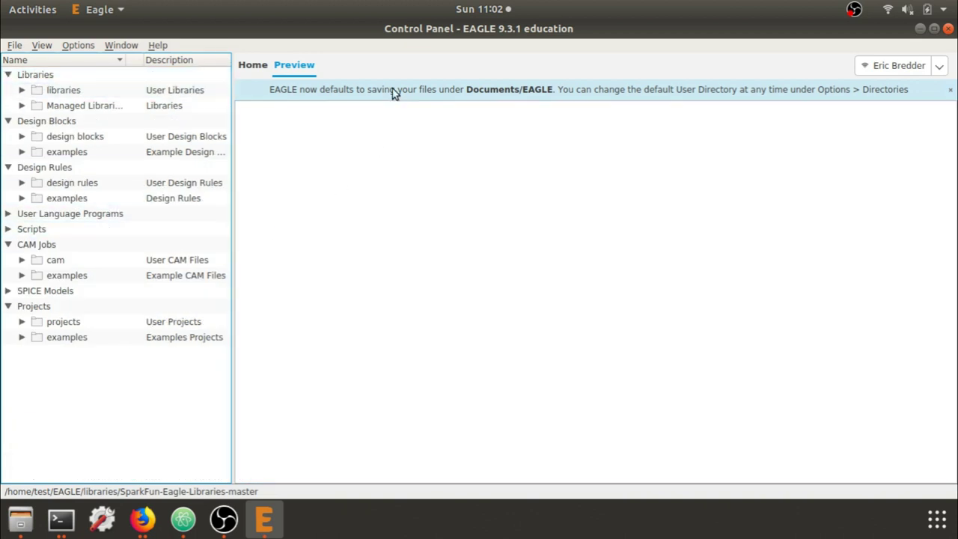
Create an empty untitled.sch schematic via File > New > Schematic
{"action": "left_click", "coordinate": [14, 46]}
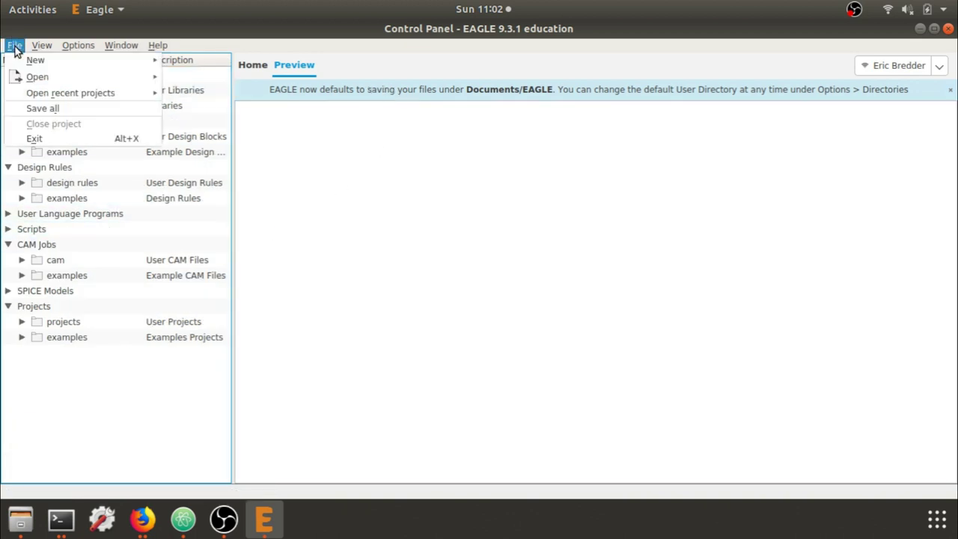
{"action": "mouse_move", "coordinate": [36, 61]}
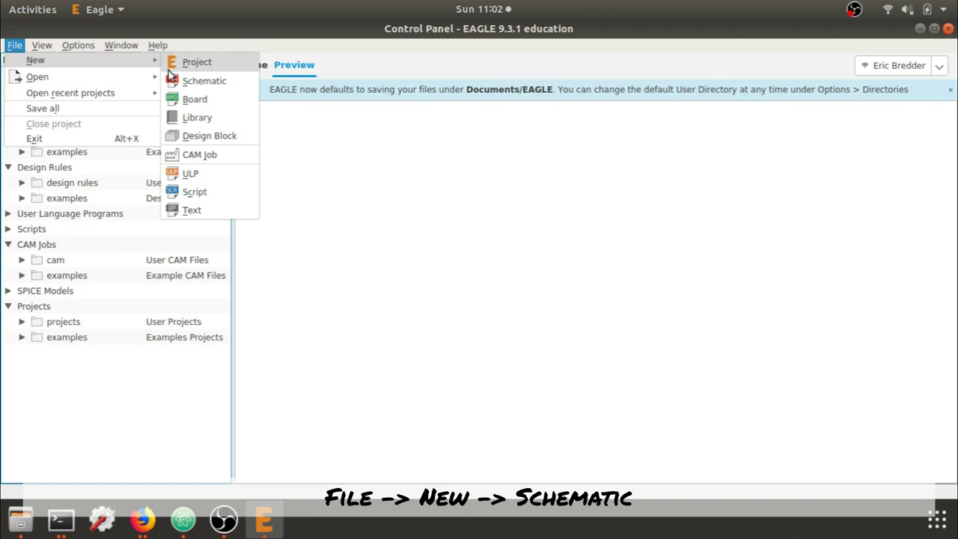
{"action": "left_click", "coordinate": [228, 85]}
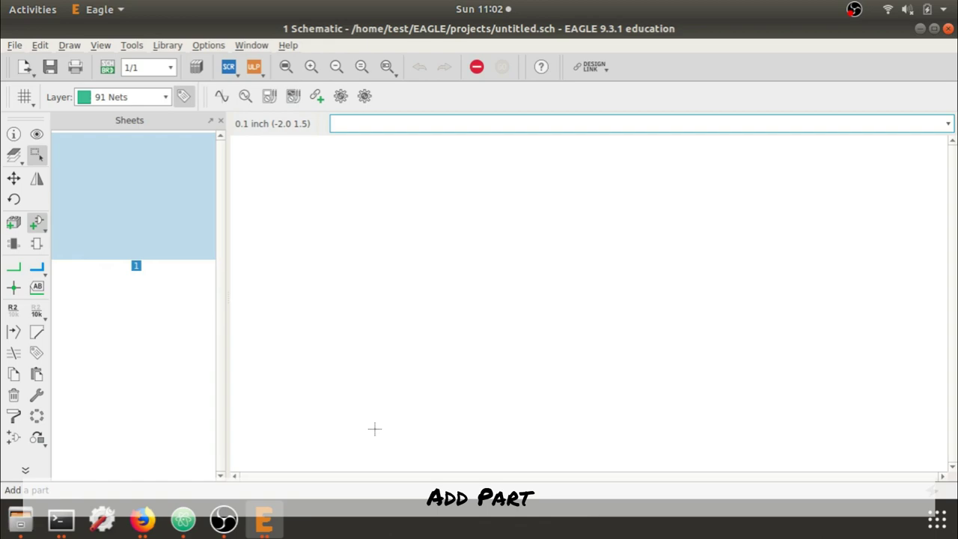
Start adding a part, browse the ADD dialog's library list, and launch the Library Manager
{"action": "left_click", "coordinate": [37, 222]}
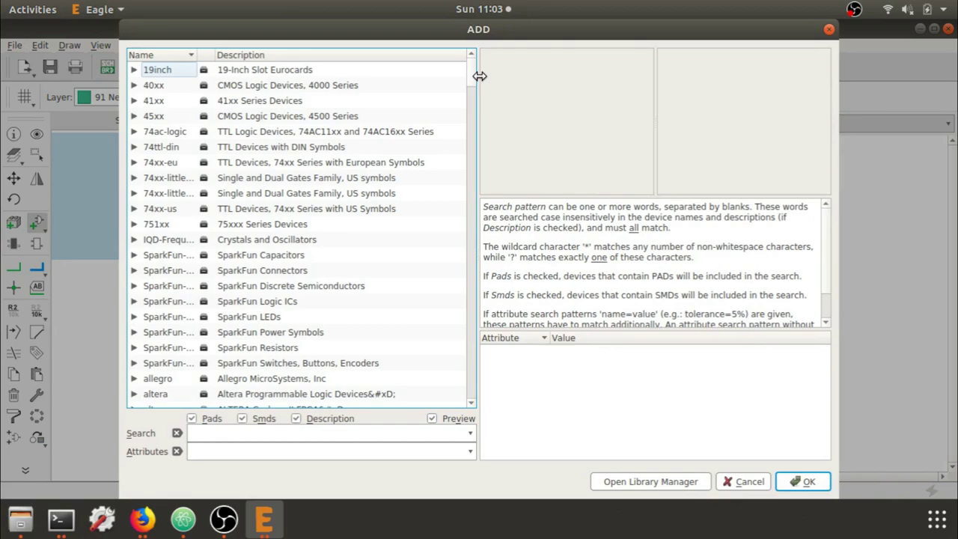
{"action": "scroll", "coordinate": [472, 73], "scroll_direction": "down", "scroll_amount": 2}
{"action": "left_click_drag", "start_coordinate": [472, 76], "coordinate": [447, 87]}
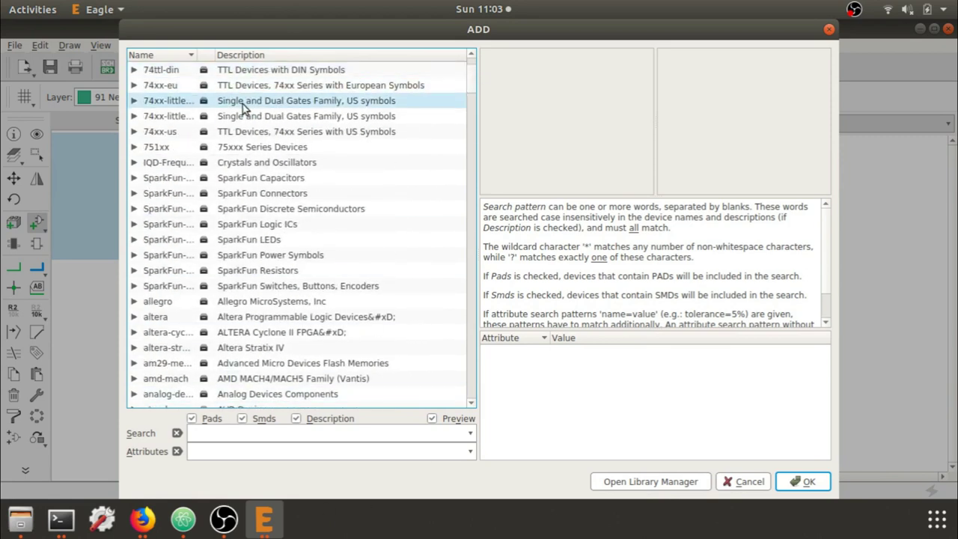
{"action": "left_click", "coordinate": [650, 481]}
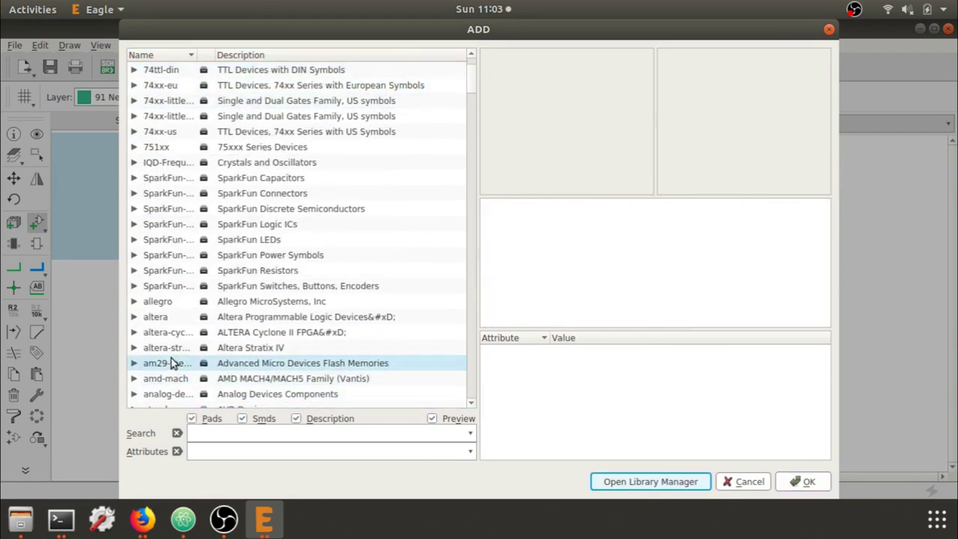
Browse the downloadable SparkFun, Seeed Open Parts and Würth Elektronik libraries under Available
{"action": "left_click", "coordinate": [658, 480]}
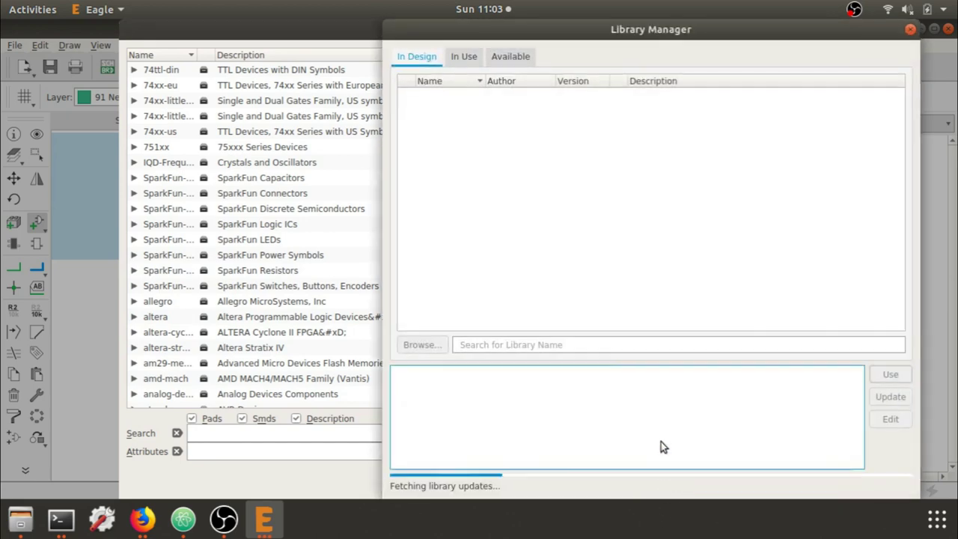
{"action": "left_click", "coordinate": [506, 59]}
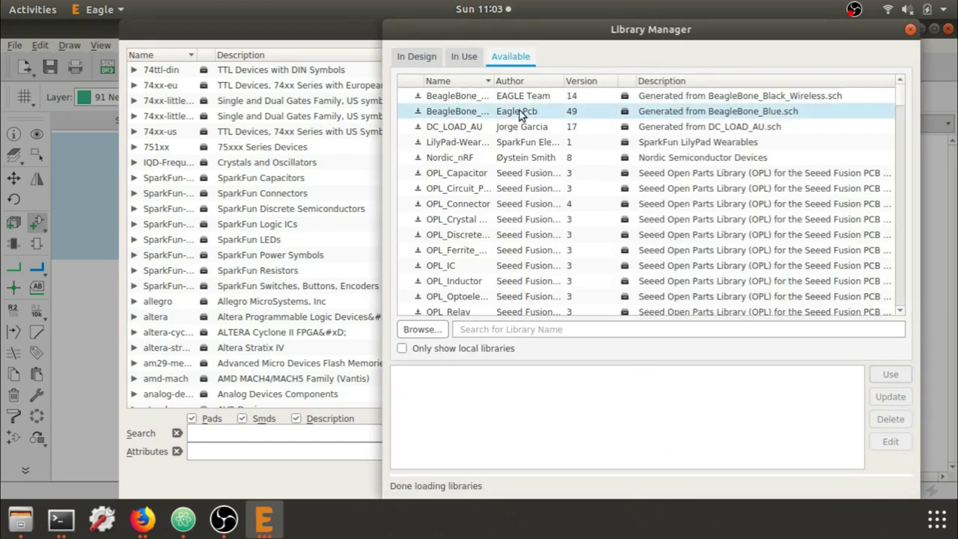
{"action": "scroll", "coordinate": [901, 103], "scroll_direction": "down", "scroll_amount": 1}
{"action": "scroll", "coordinate": [902, 112], "scroll_direction": "down", "scroll_amount": 10}
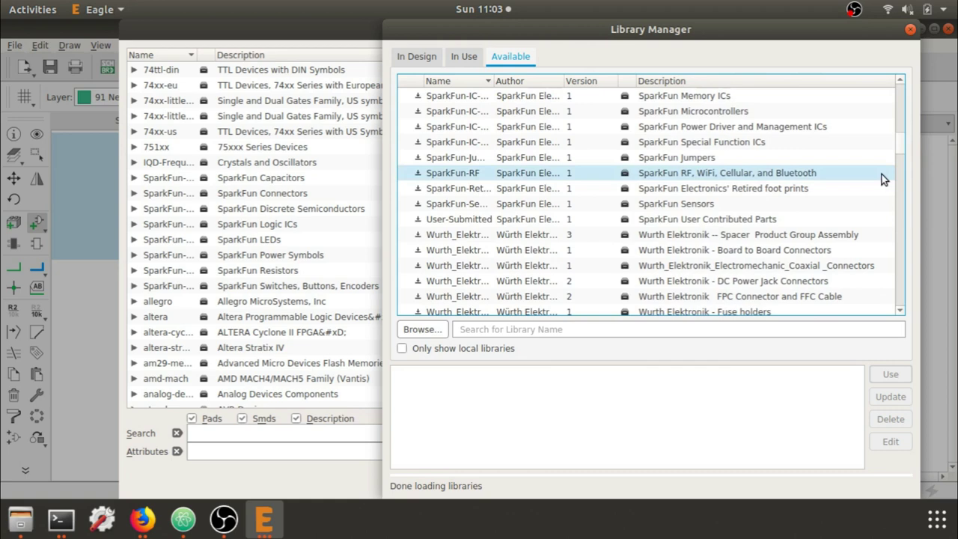
{"action": "scroll", "coordinate": [900, 154], "scroll_direction": "down", "scroll_amount": 2}
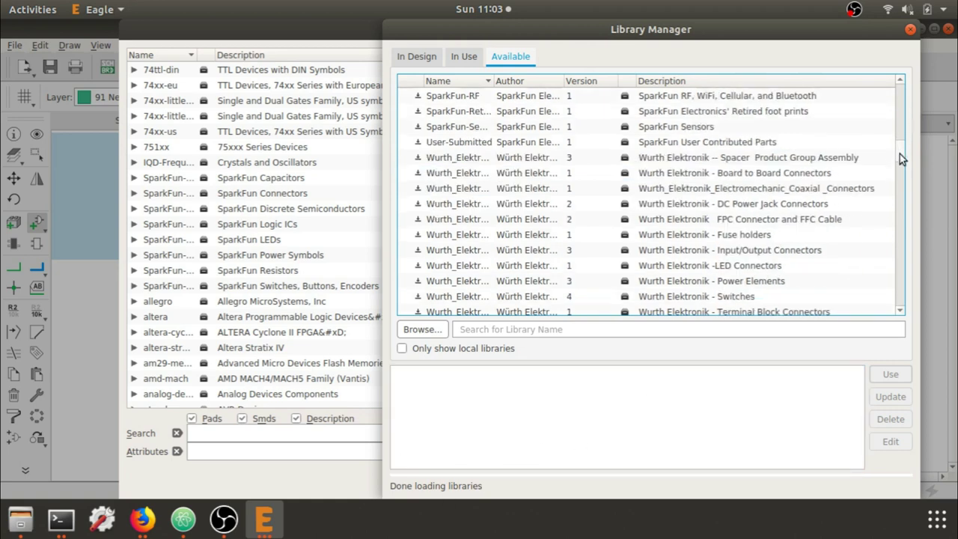
{"action": "scroll", "coordinate": [900, 154], "scroll_direction": "up", "scroll_amount": 6}
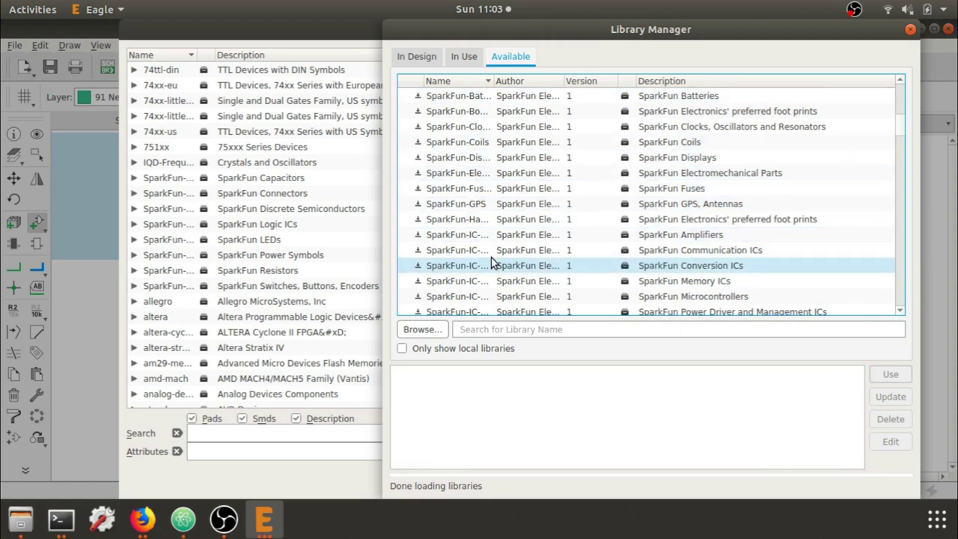
Close the Library Manager and look at the SparkFun Capacitors and Switches libraries
{"action": "left_click", "coordinate": [910, 30]}
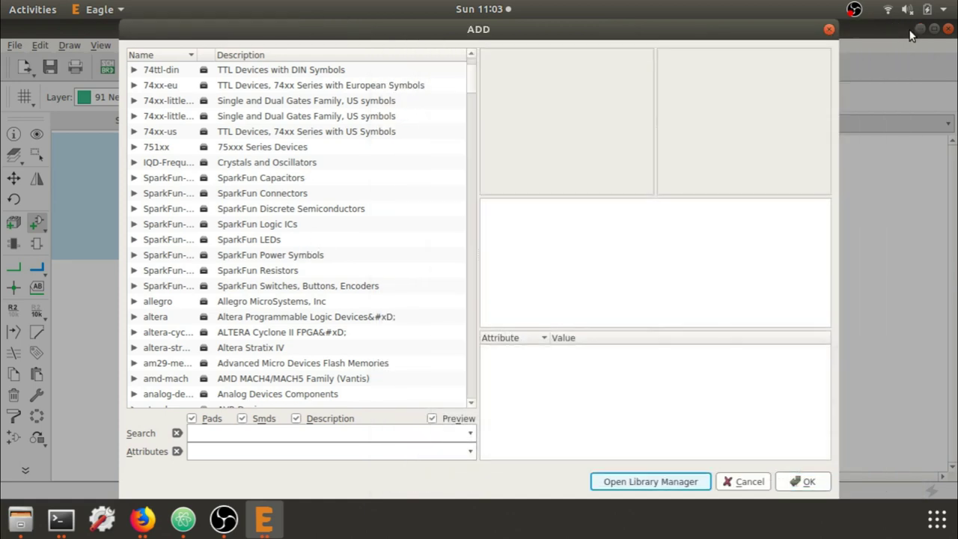
{"action": "left_click", "coordinate": [292, 180]}
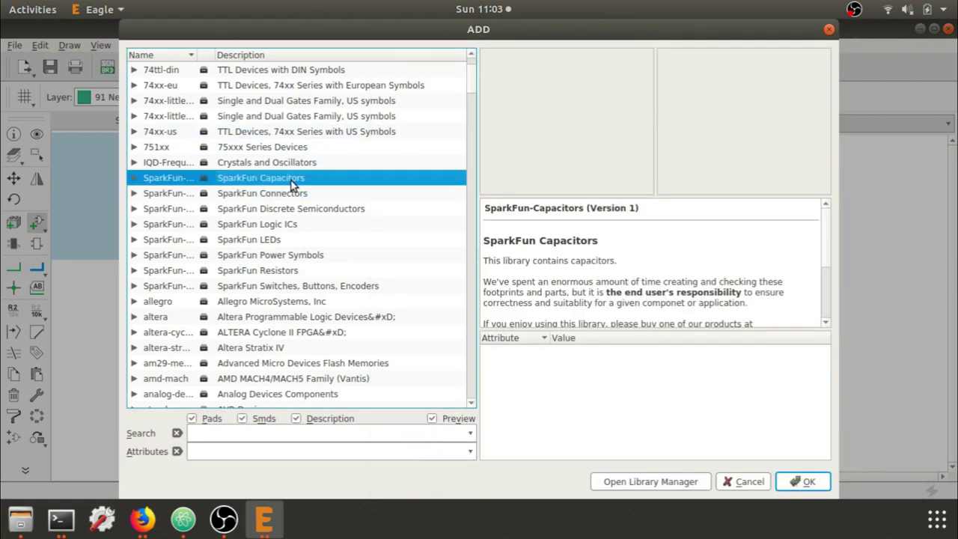
{"action": "left_click", "coordinate": [292, 286]}
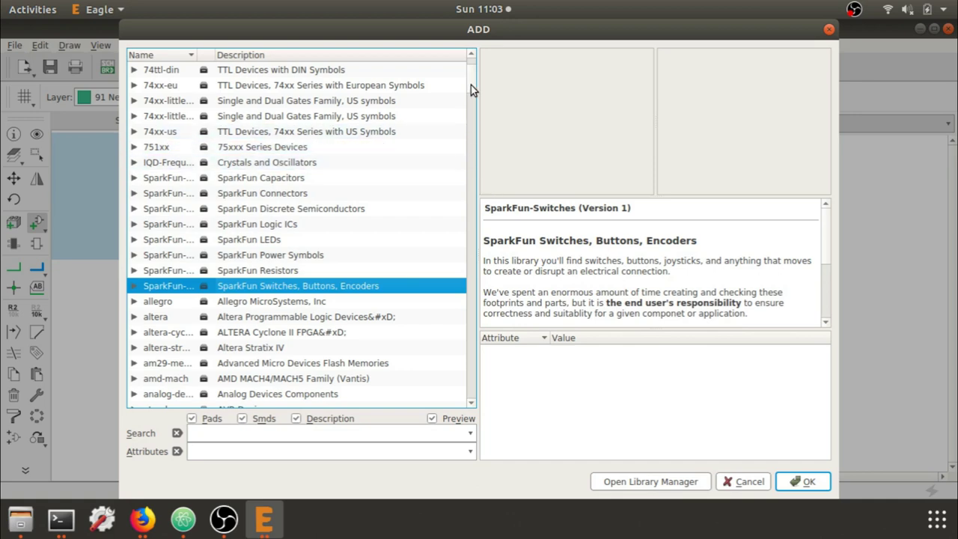
{"action": "left_click_drag", "start_coordinate": [471, 85], "coordinate": [474, 68]}
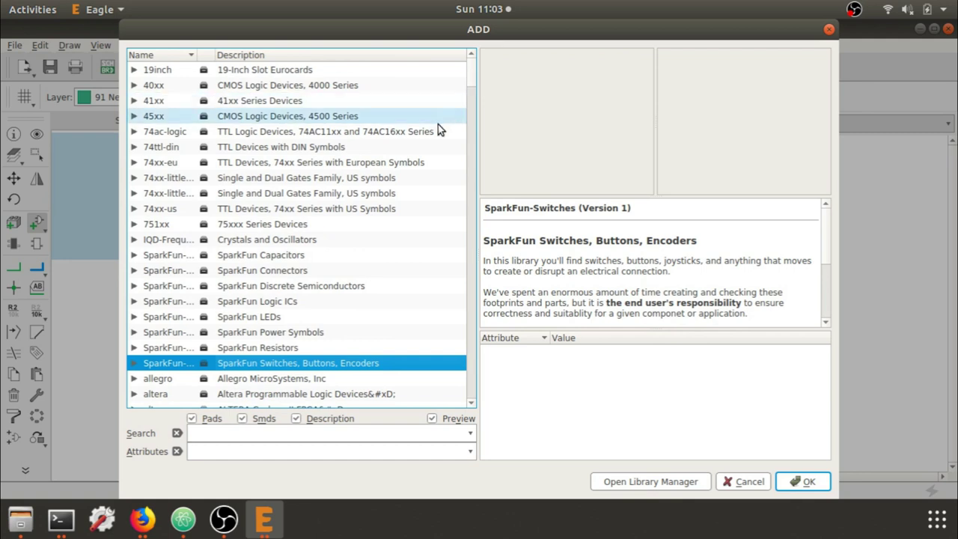
Choose the 74LS08N DIL14 variant of 74*08 from the 74xx-us library for placement
{"action": "left_click", "coordinate": [135, 209]}
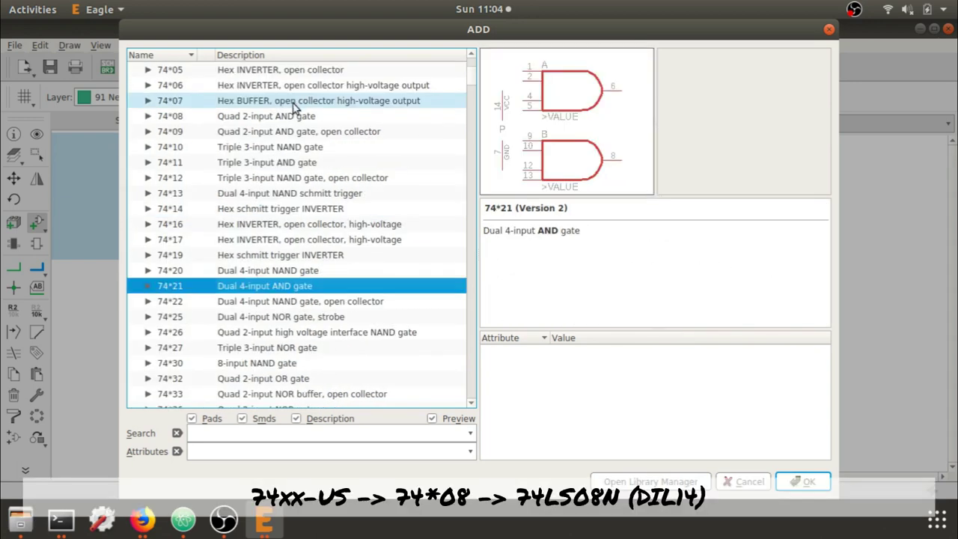
{"action": "left_click", "coordinate": [278, 117]}
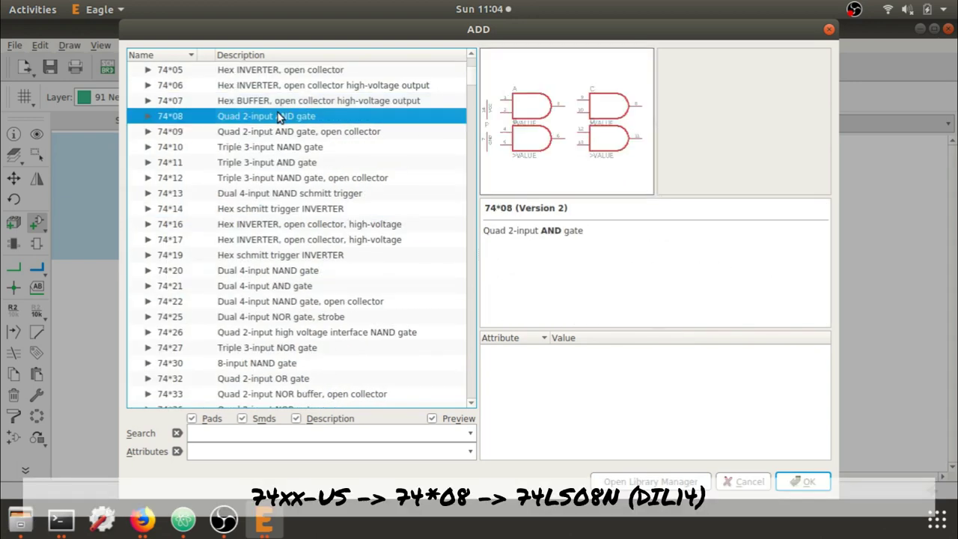
{"action": "left_click", "coordinate": [148, 118]}
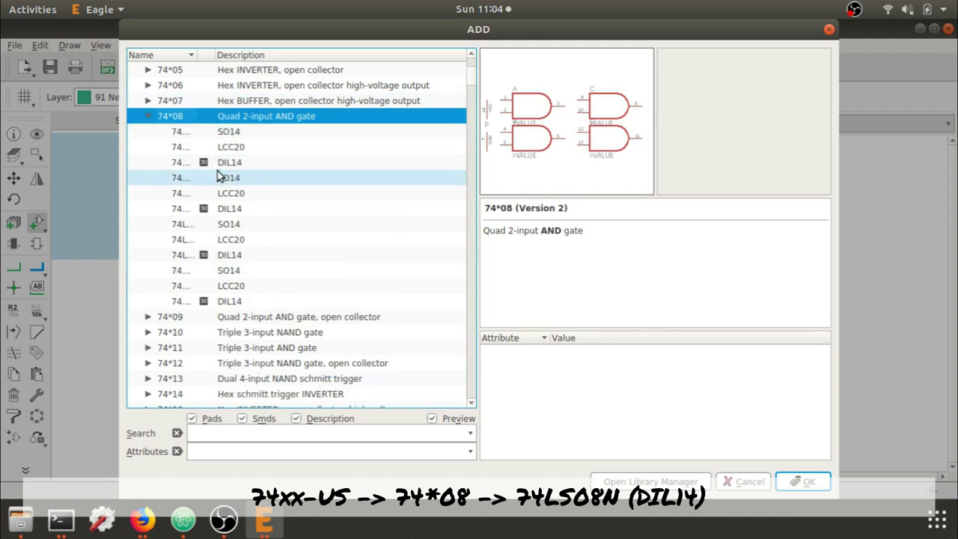
{"action": "left_click_drag", "start_coordinate": [197, 58], "coordinate": [253, 58]}
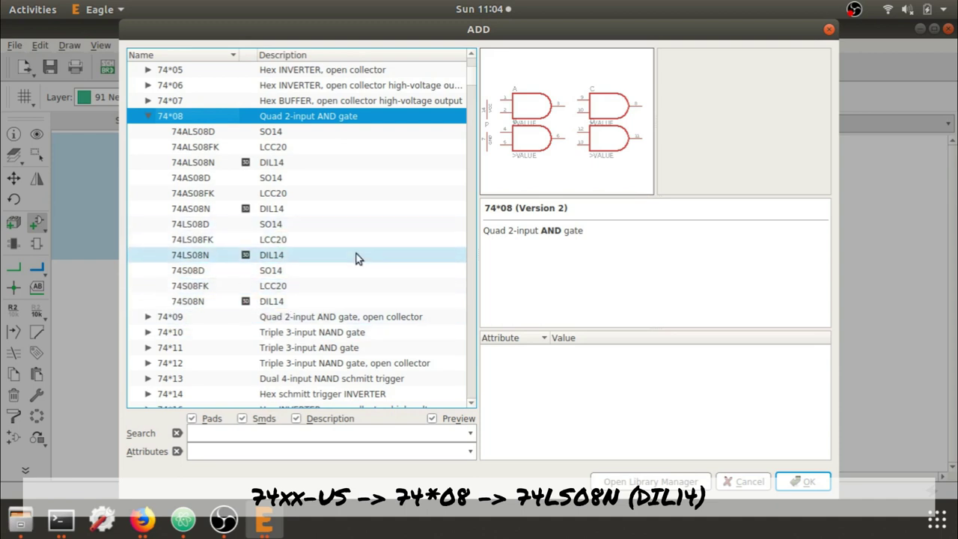
{"action": "left_click", "coordinate": [203, 257]}
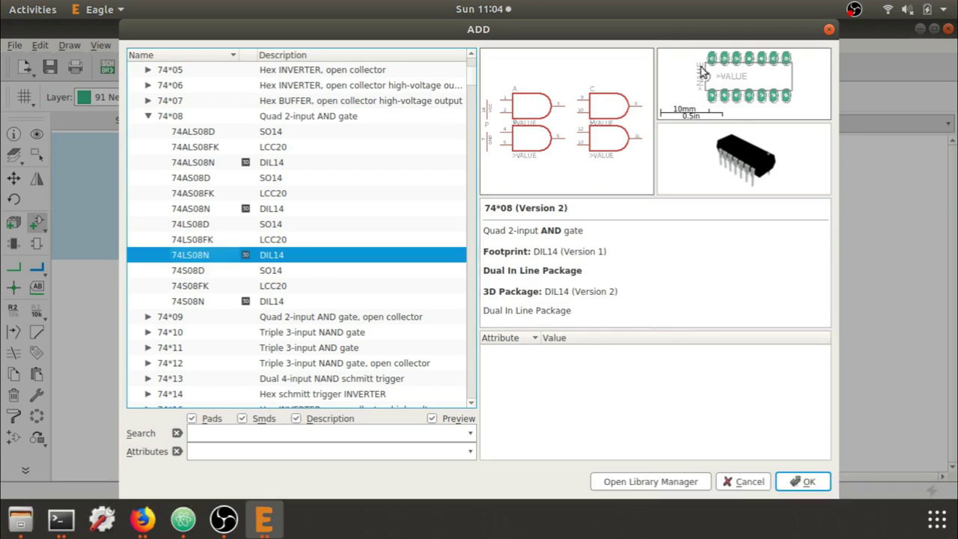
{"action": "left_click", "coordinate": [792, 485]}
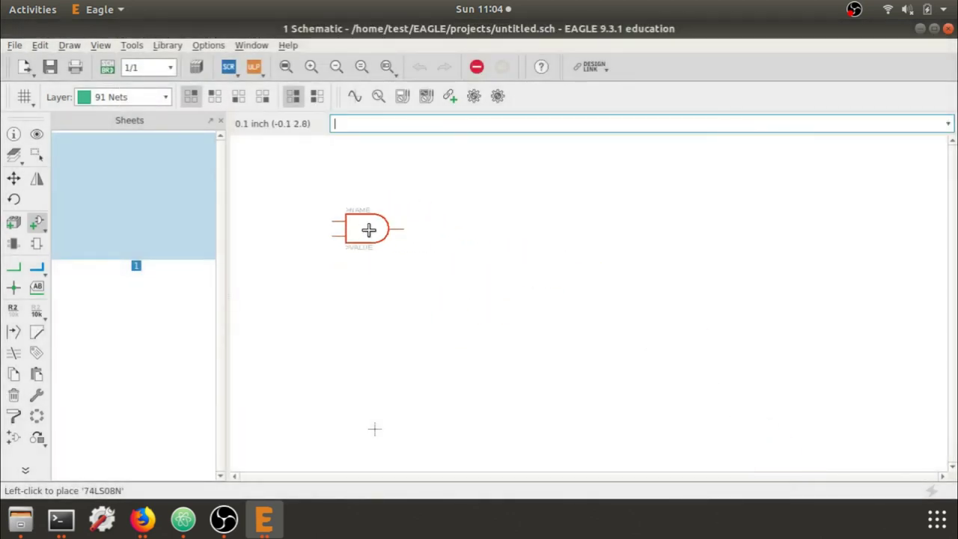
Place AND gates IC1A and IC1B one above the other, centre them, and reopen the parts list
{"action": "left_click", "coordinate": [399, 245]}
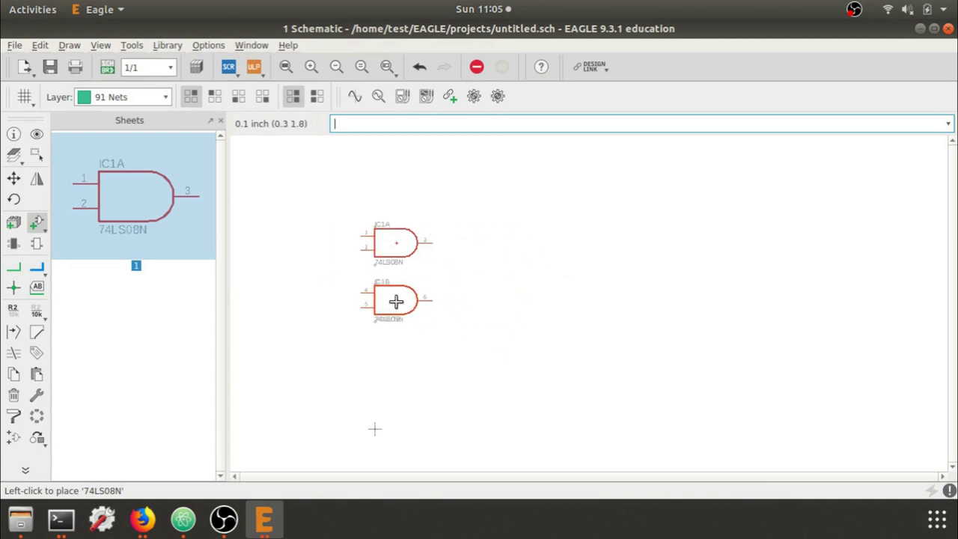
{"action": "left_click", "coordinate": [396, 301]}
{"action": "scroll", "coordinate": [374, 297], "scroll_direction": "down", "scroll_amount": 1}
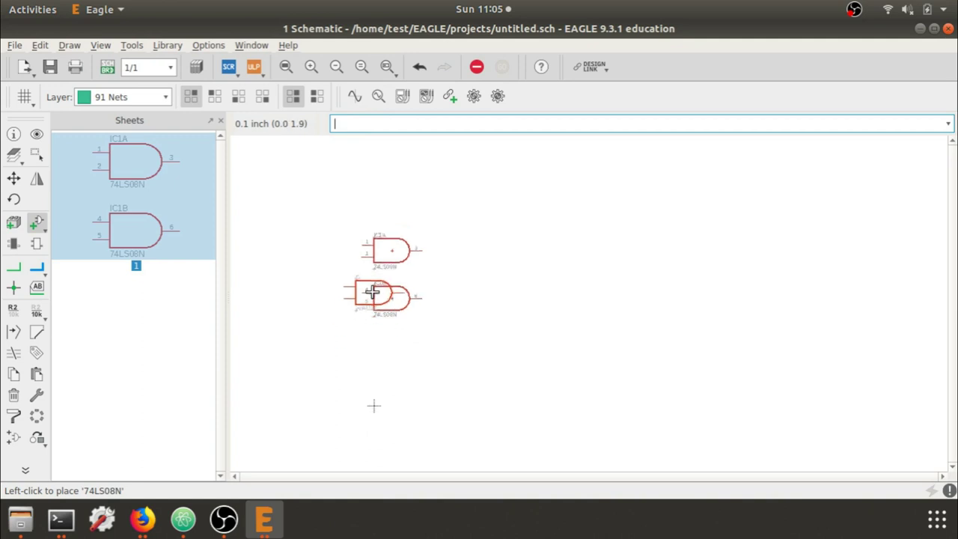
{"action": "scroll", "coordinate": [372, 295], "scroll_direction": "up", "scroll_amount": 4}
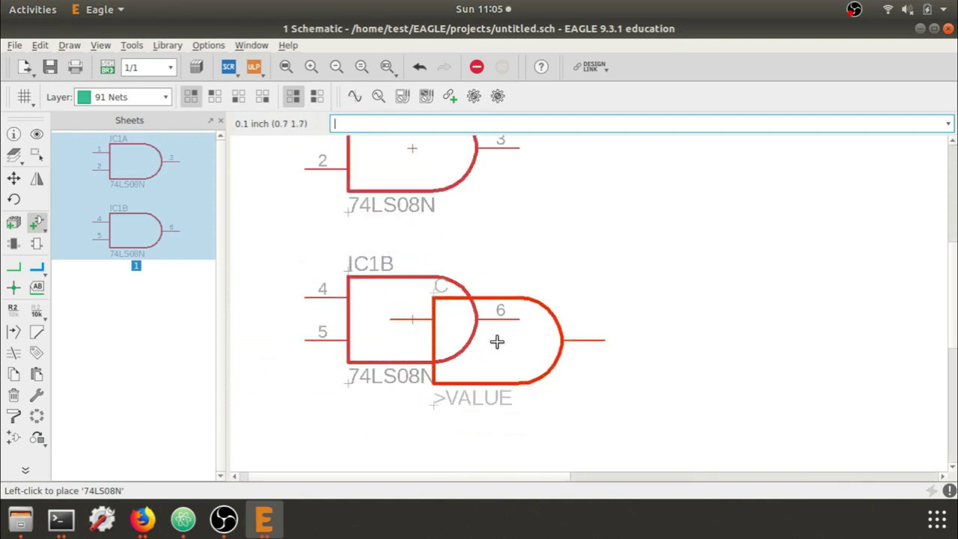
{"action": "middle_click_drag", "start_coordinate": [498, 322], "coordinate": [545, 367]}
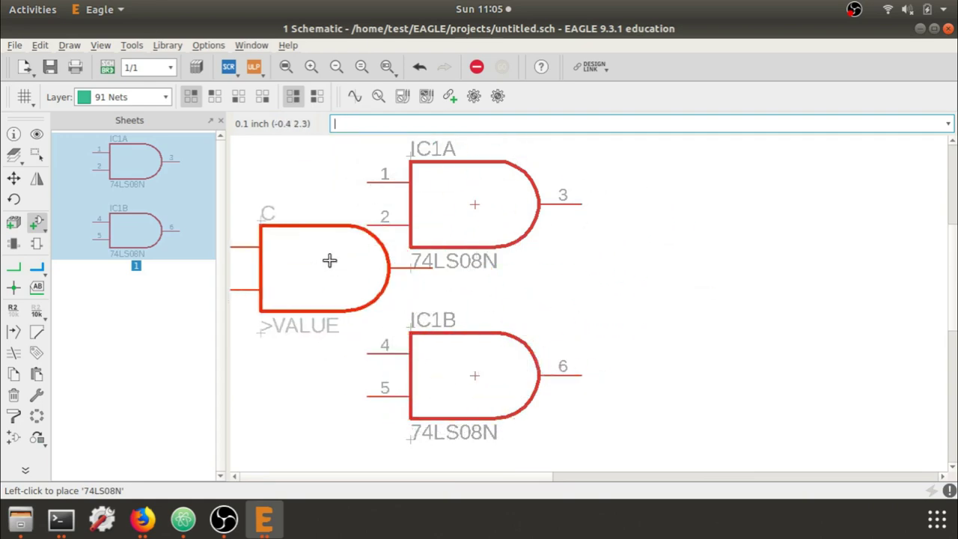
{"action": "key", "text": "Escape"}
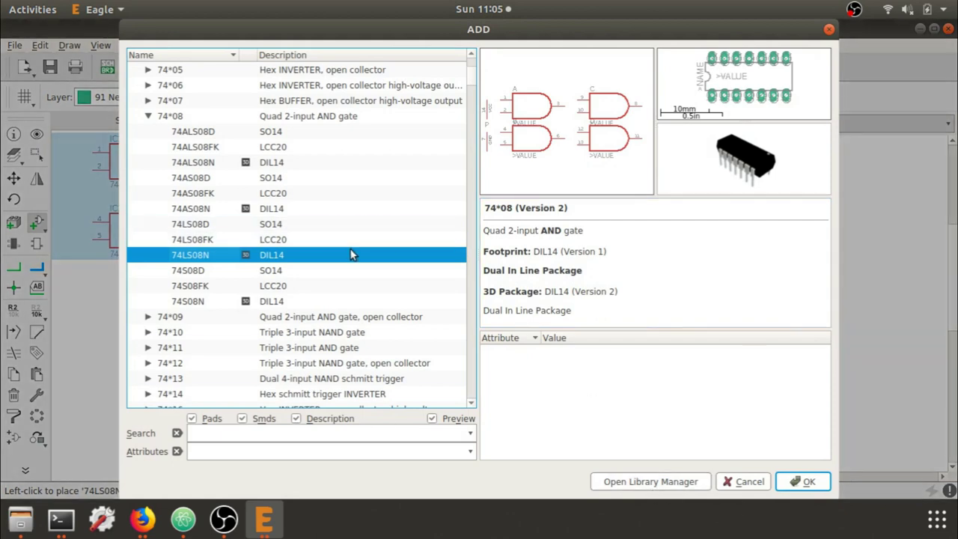
Pick LED5MM from SparkFun-LED and place D1 and D2 stacked right of the gates
{"action": "left_click", "coordinate": [148, 117]}
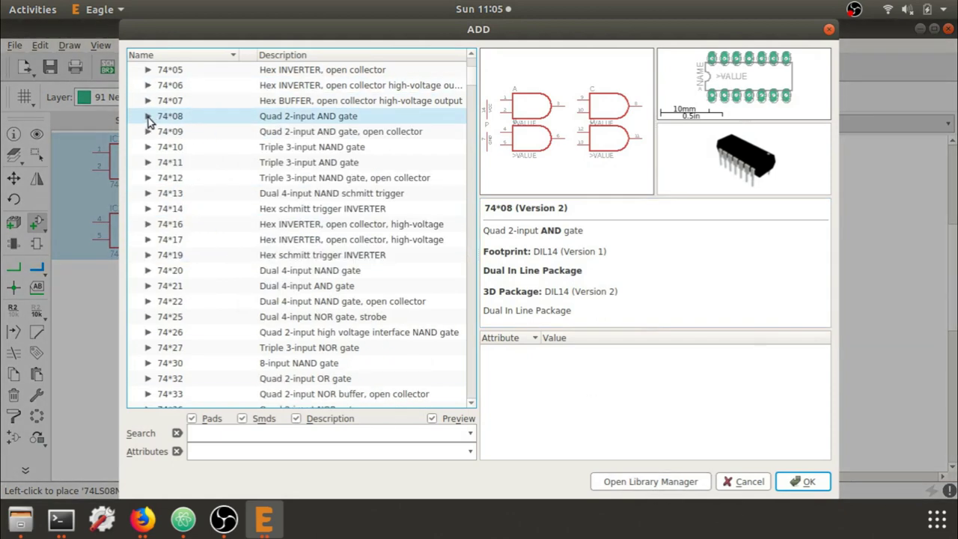
{"action": "scroll", "coordinate": [143, 123], "scroll_direction": "up", "scroll_amount": 3}
{"action": "left_click", "coordinate": [134, 118]}
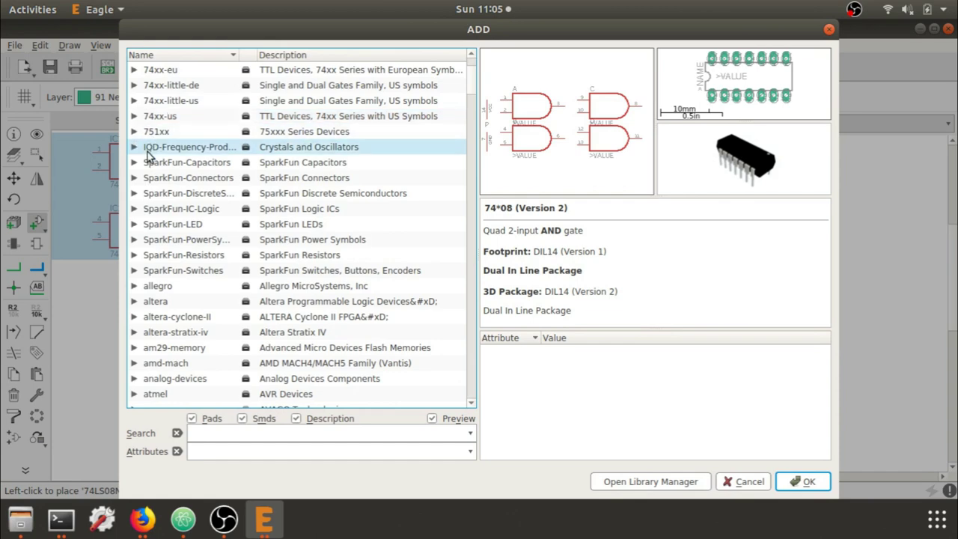
{"action": "left_click", "coordinate": [134, 224]}
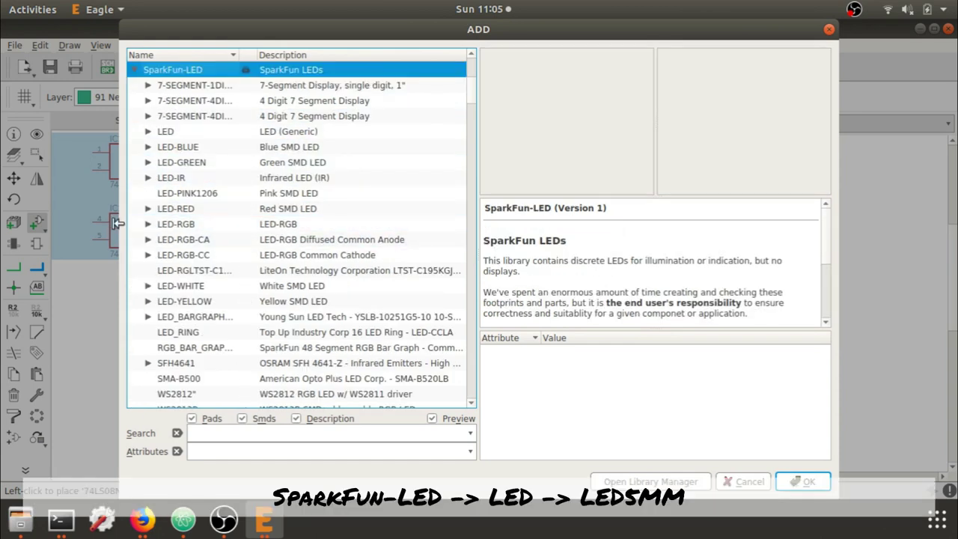
{"action": "left_click", "coordinate": [149, 131]}
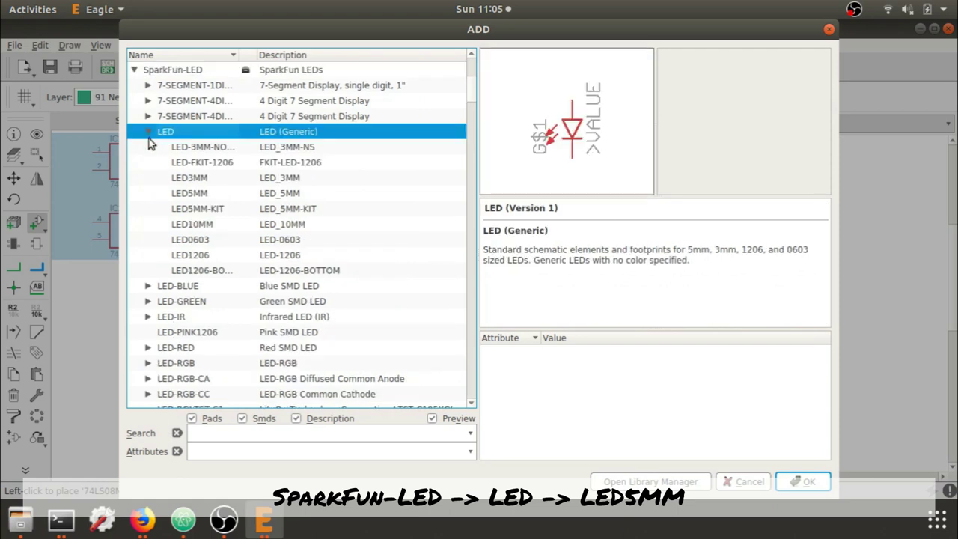
{"action": "left_click", "coordinate": [299, 196]}
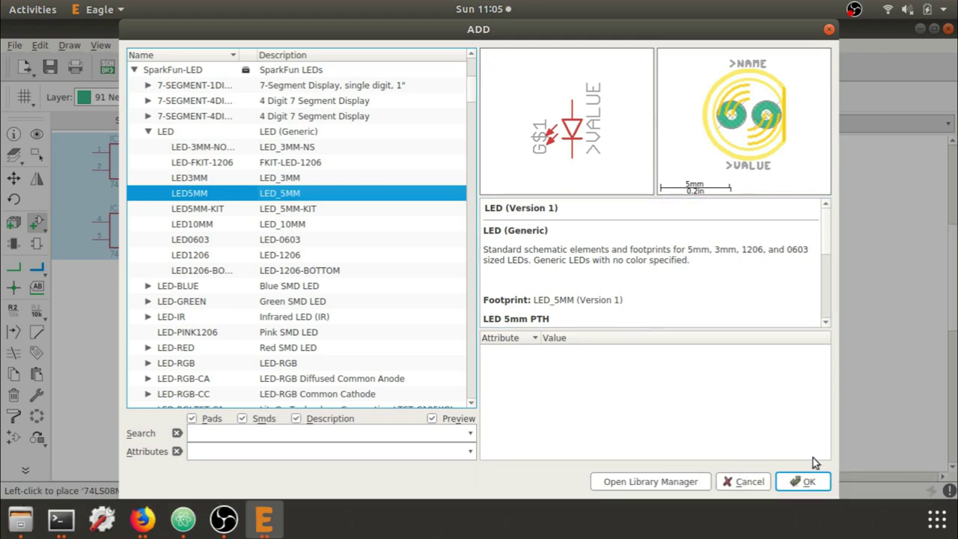
{"action": "left_click", "coordinate": [805, 483]}
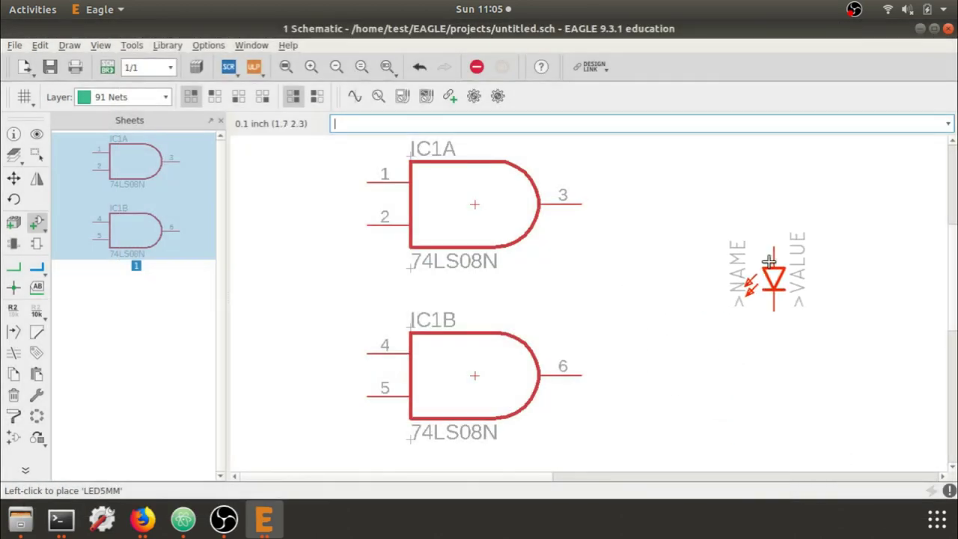
{"action": "left_click", "coordinate": [709, 279]}
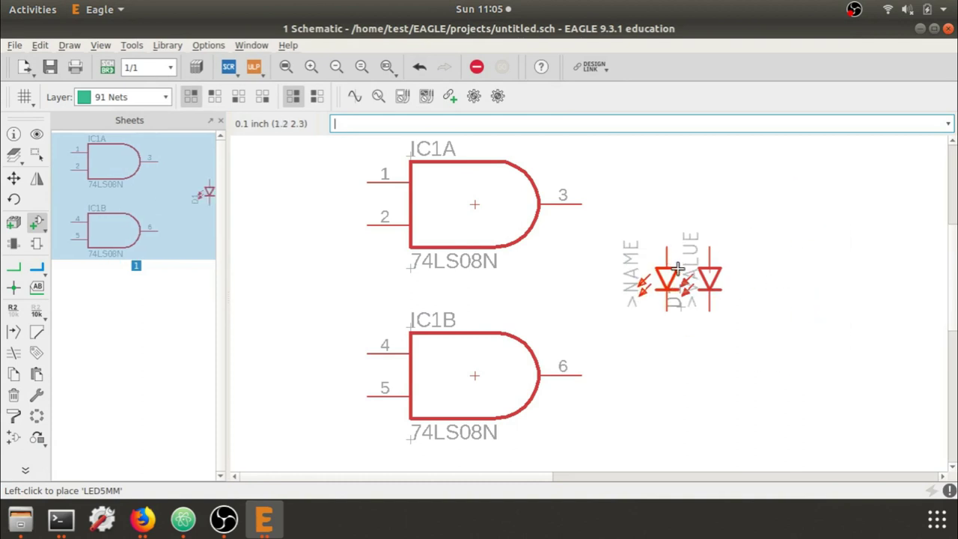
{"action": "left_click", "coordinate": [709, 423]}
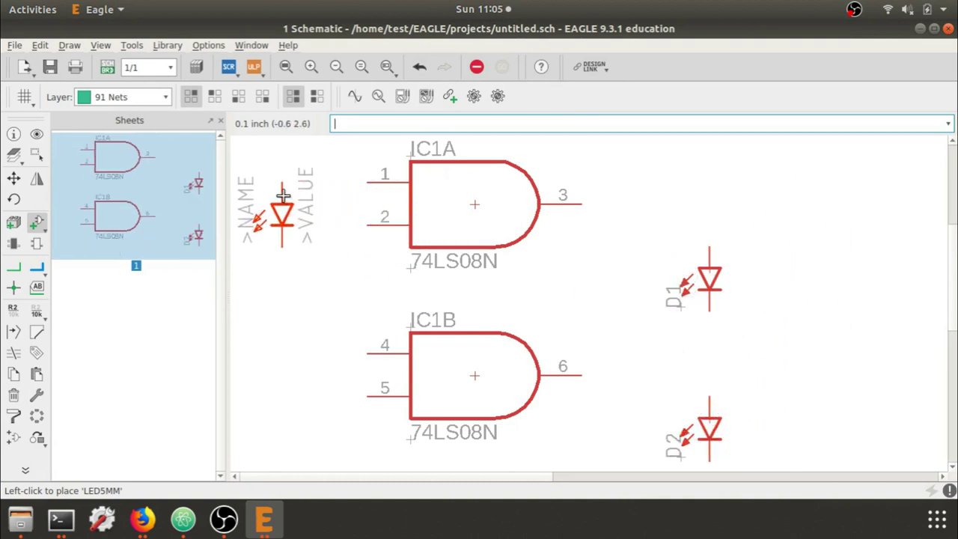
Select TACTILE_SWITCH_PTH_12MM under SparkFun-Switches > MOMENTARY-SWITCH-SPST for placement
{"action": "left_click", "coordinate": [37, 225]}
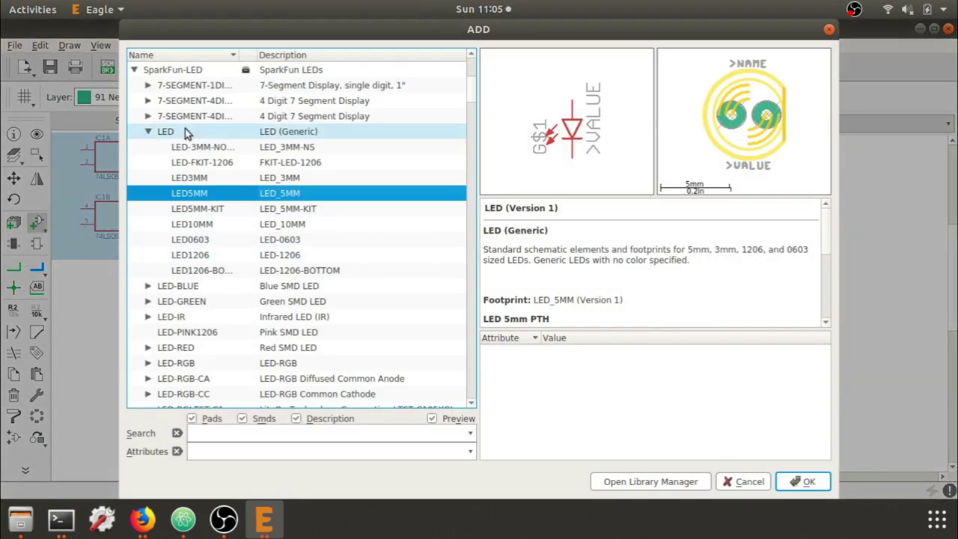
{"action": "left_click", "coordinate": [133, 71]}
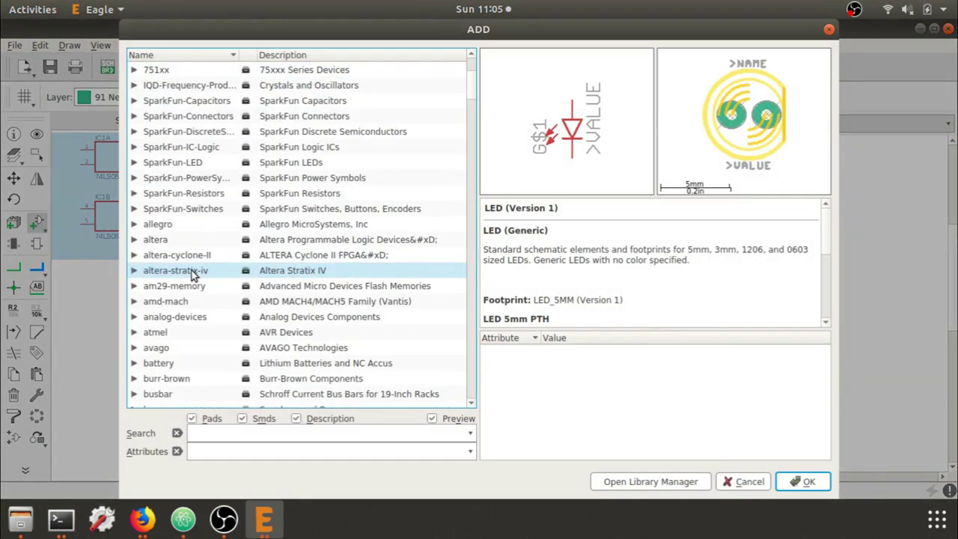
{"action": "left_click", "coordinate": [133, 209]}
{"action": "scroll", "coordinate": [214, 316], "scroll_direction": "down", "scroll_amount": 2}
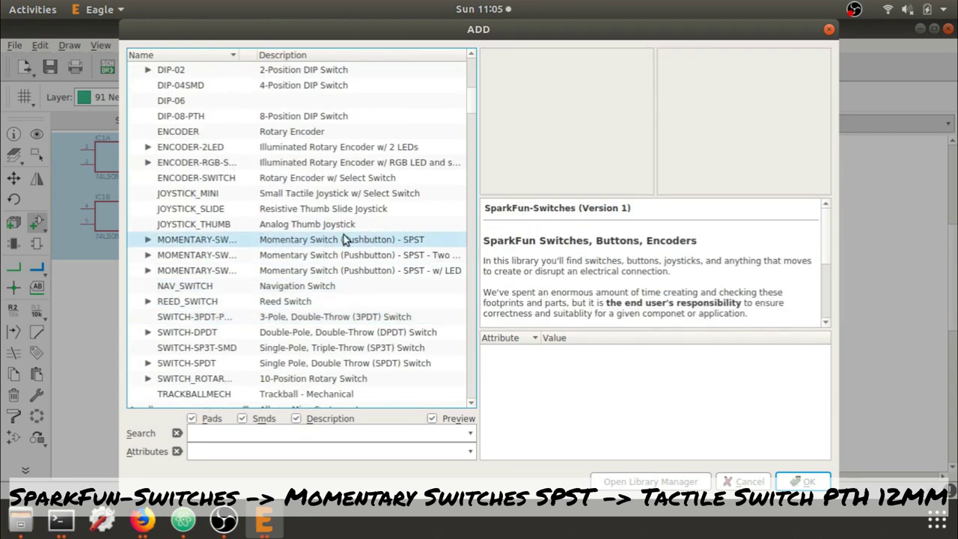
{"action": "left_click", "coordinate": [150, 243]}
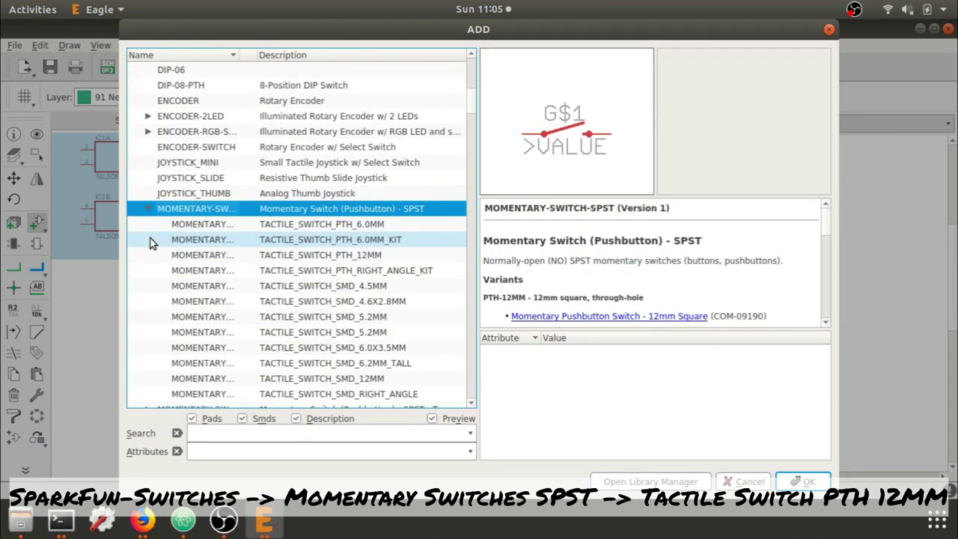
{"action": "left_click", "coordinate": [341, 257]}
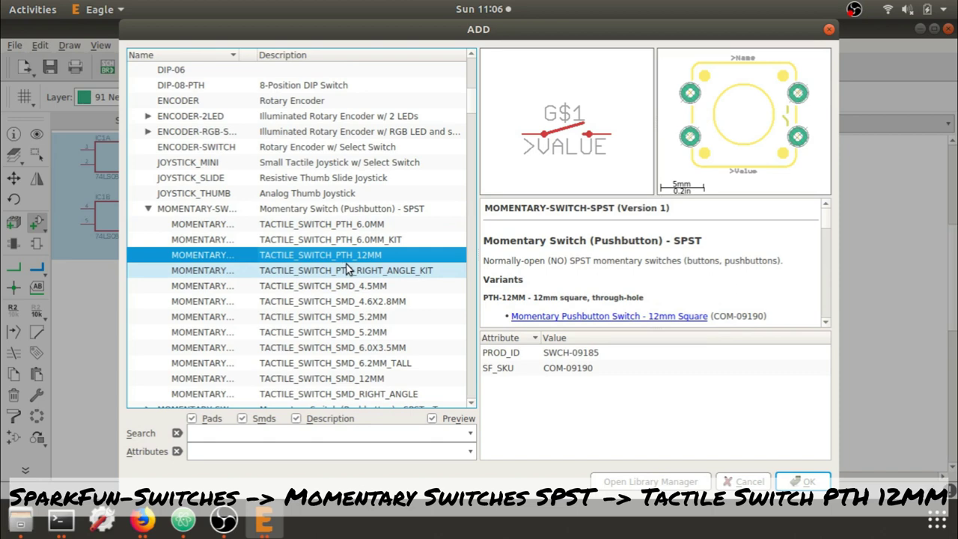
{"action": "left_click", "coordinate": [811, 482]}
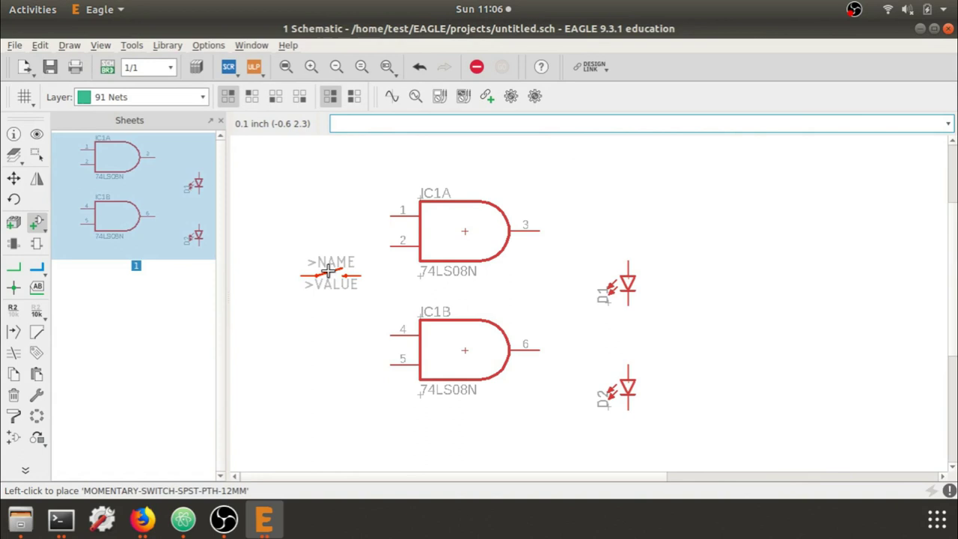
Place switches S1 and S2 beside IC1A and S3 and S4 beside IC1B
{"action": "middle_click_drag", "start_coordinate": [343, 272], "coordinate": [406, 289]}
{"action": "left_click", "coordinate": [369, 233]}
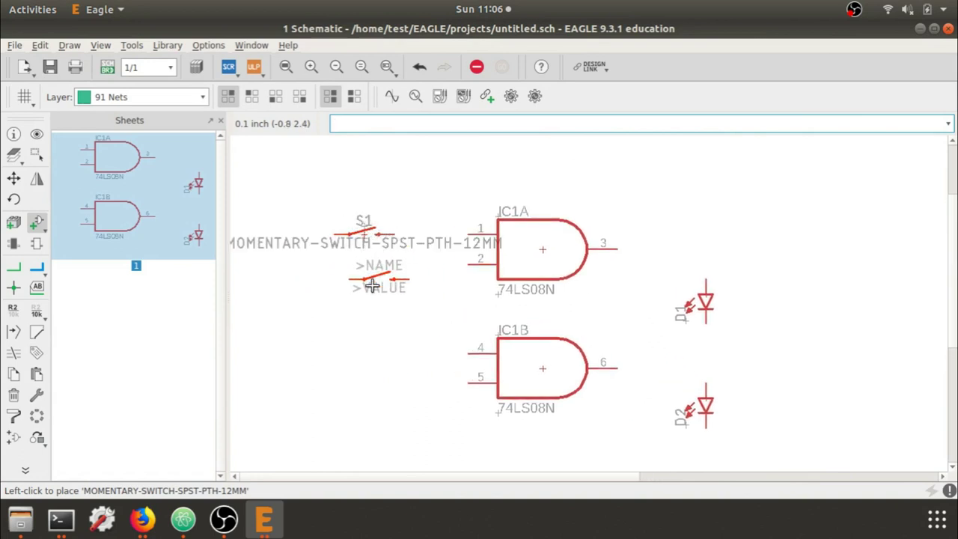
{"action": "left_click", "coordinate": [369, 262]}
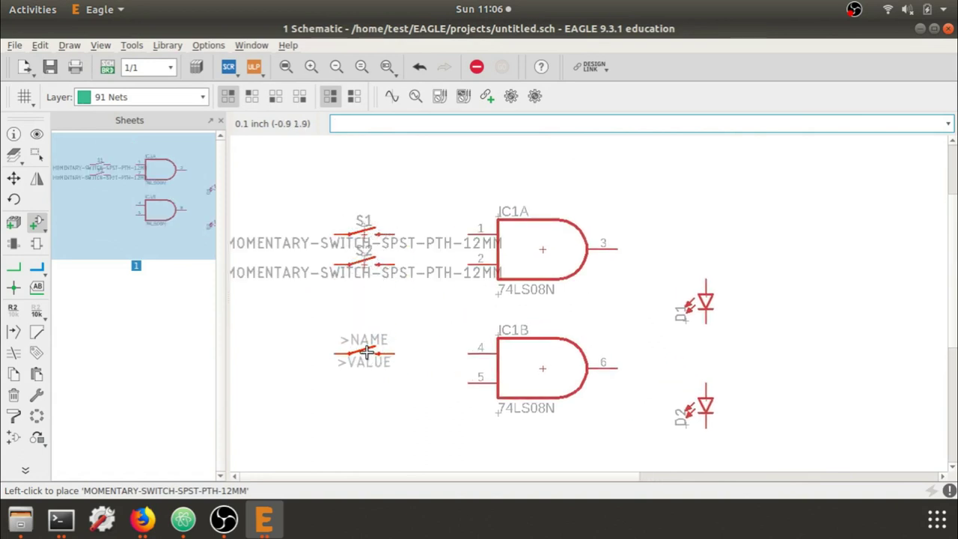
{"action": "left_click", "coordinate": [363, 352]}
{"action": "left_click", "coordinate": [364, 396]}
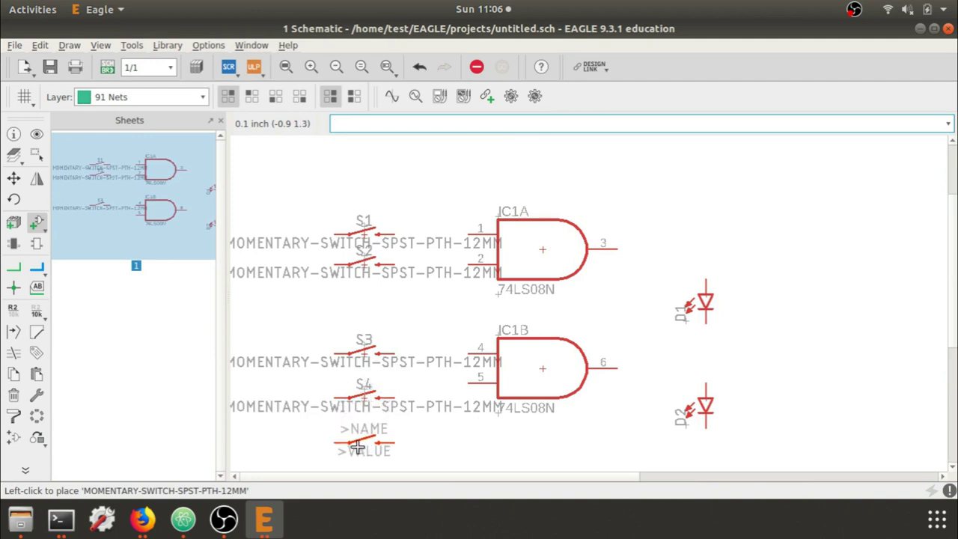